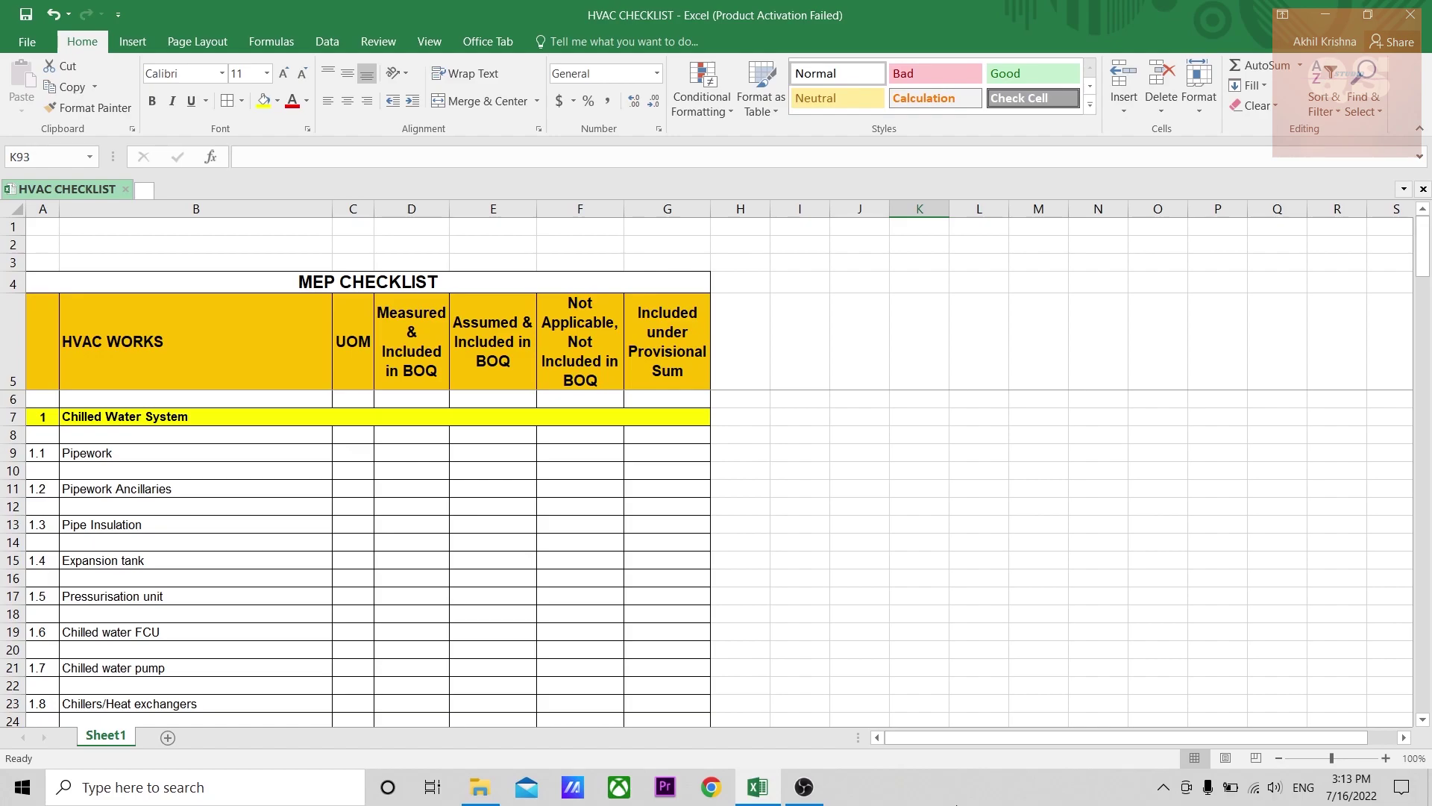
- Select the checklist headings and rows down to the Pipework item
{"action": "mouse_move", "coordinate": [355, 358]}
{"action": "left_mouse_down"}
{"action": "mouse_move", "coordinate": [351, 445]}
{"action": "mouse_move", "coordinate": [352, 368]}
{"action": "left_mouse_up"}
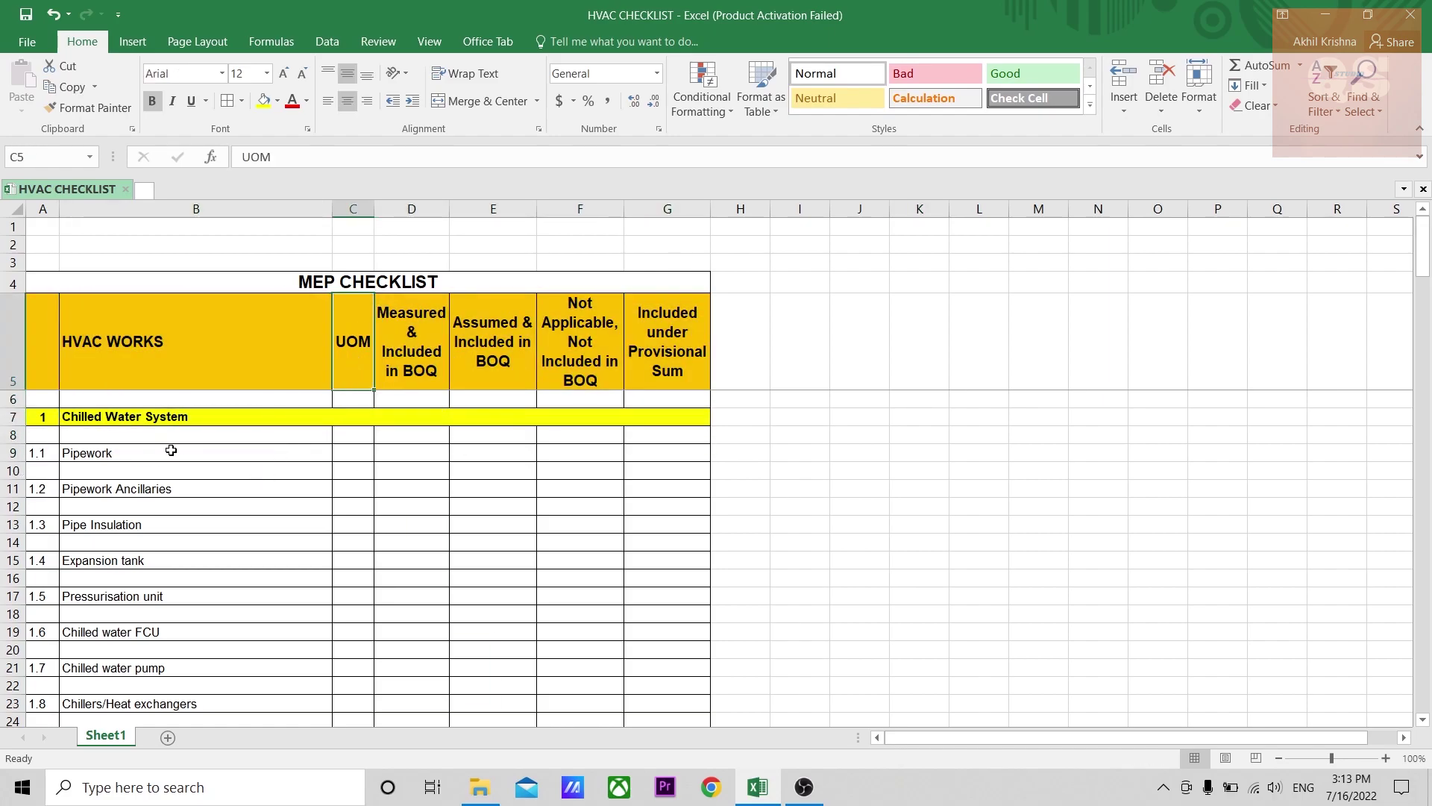
{"action": "scroll", "coordinate": [171, 451], "scroll_direction": "down", "scroll_amount": 1}
{"action": "scroll", "coordinate": [170, 447], "scroll_direction": "up", "scroll_amount": 1}
{"action": "left_click_drag", "start_coordinate": [58, 412], "coordinate": [304, 415]}
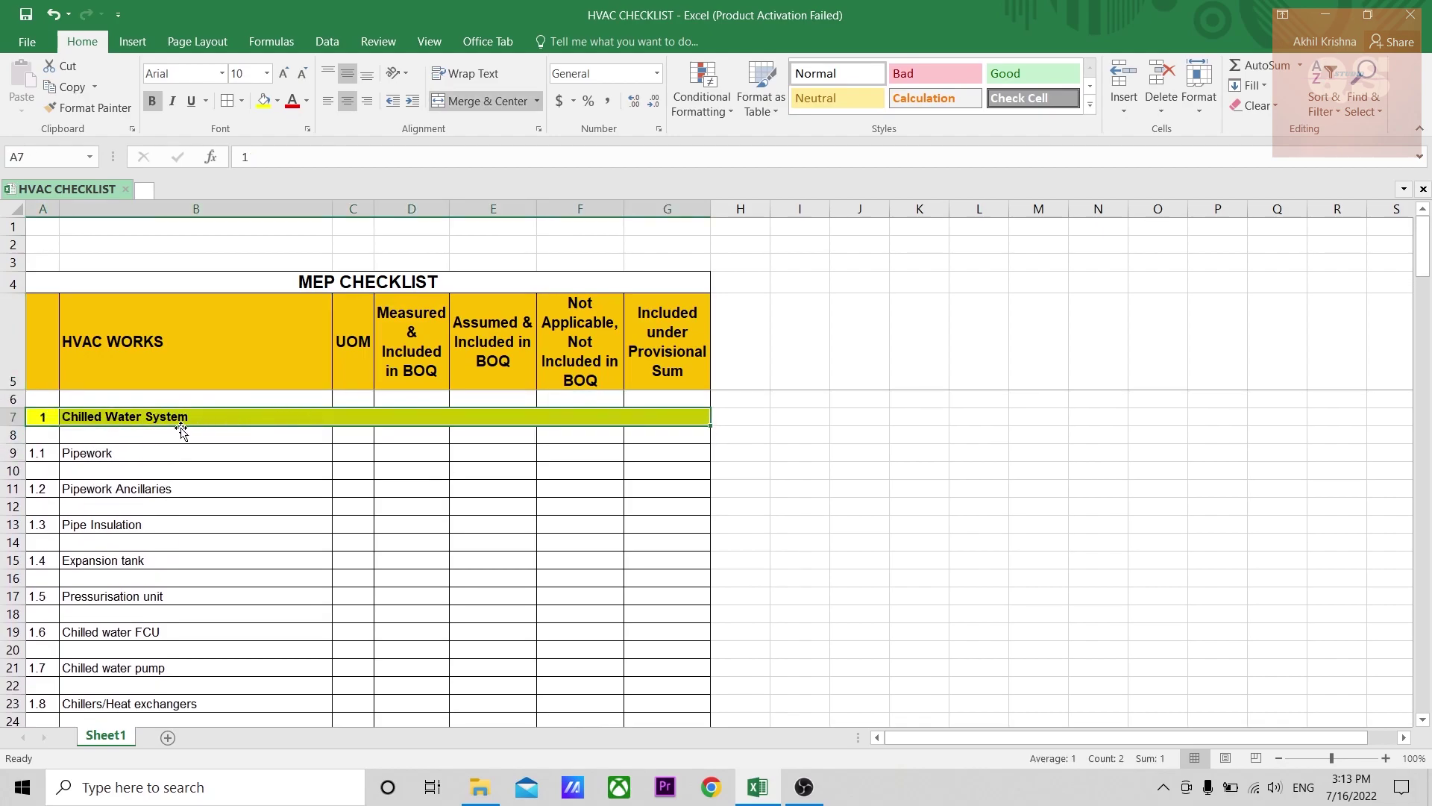
- Scroll down through the checklist, then return to the top
{"action": "scroll", "coordinate": [140, 438], "scroll_direction": "down", "scroll_amount": 3}
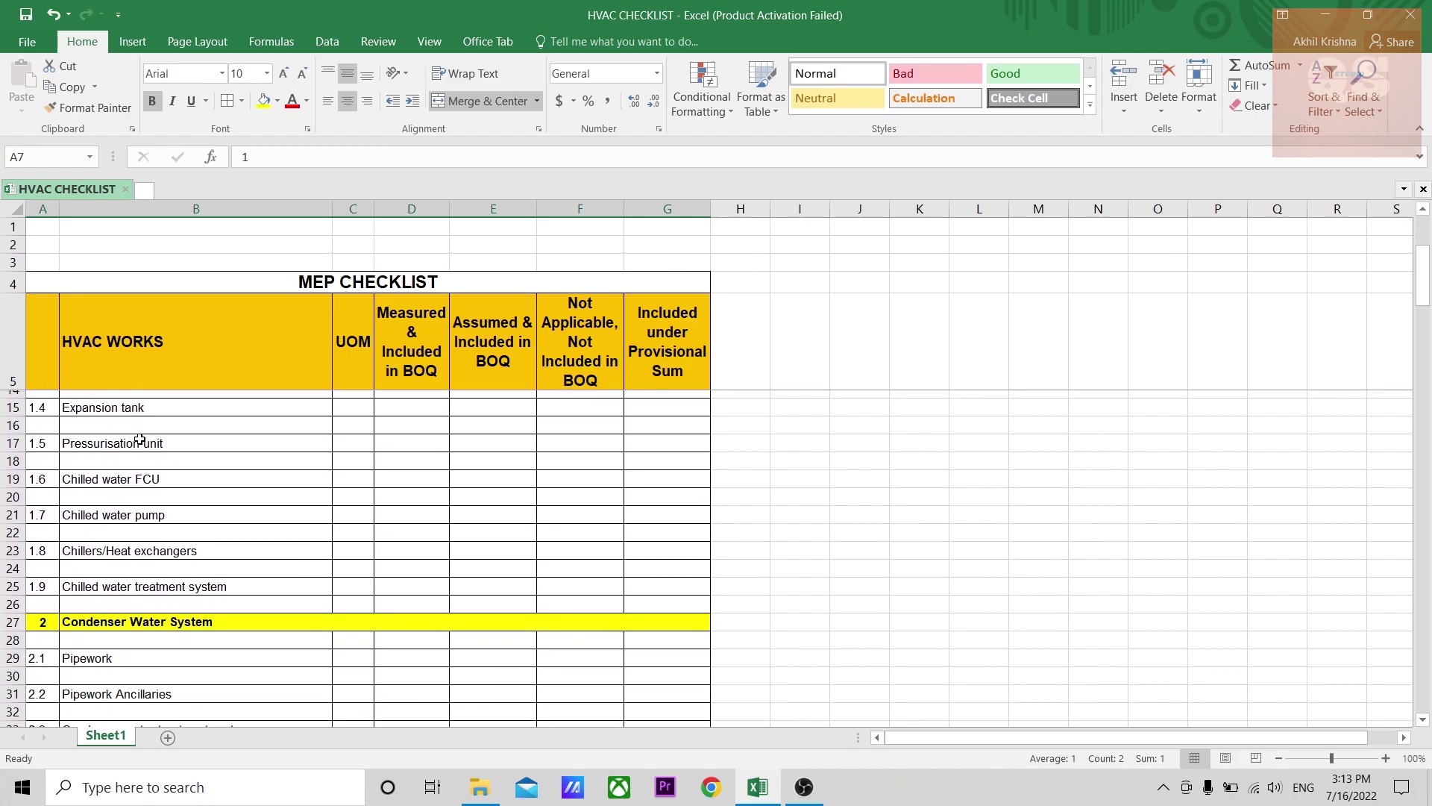
{"action": "scroll", "coordinate": [135, 599], "scroll_direction": "down", "scroll_amount": 4}
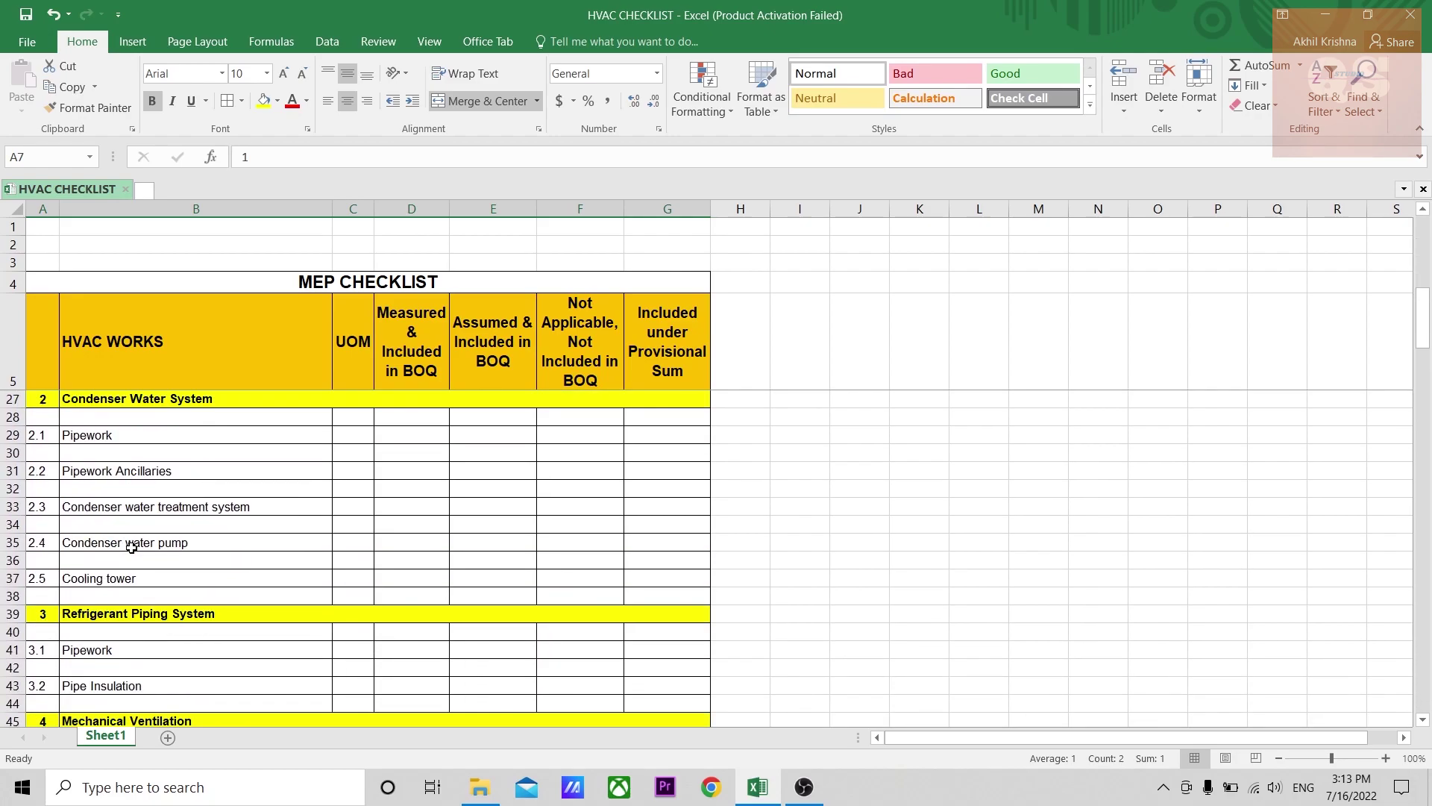
{"action": "scroll", "coordinate": [131, 547], "scroll_direction": "down", "scroll_amount": 4}
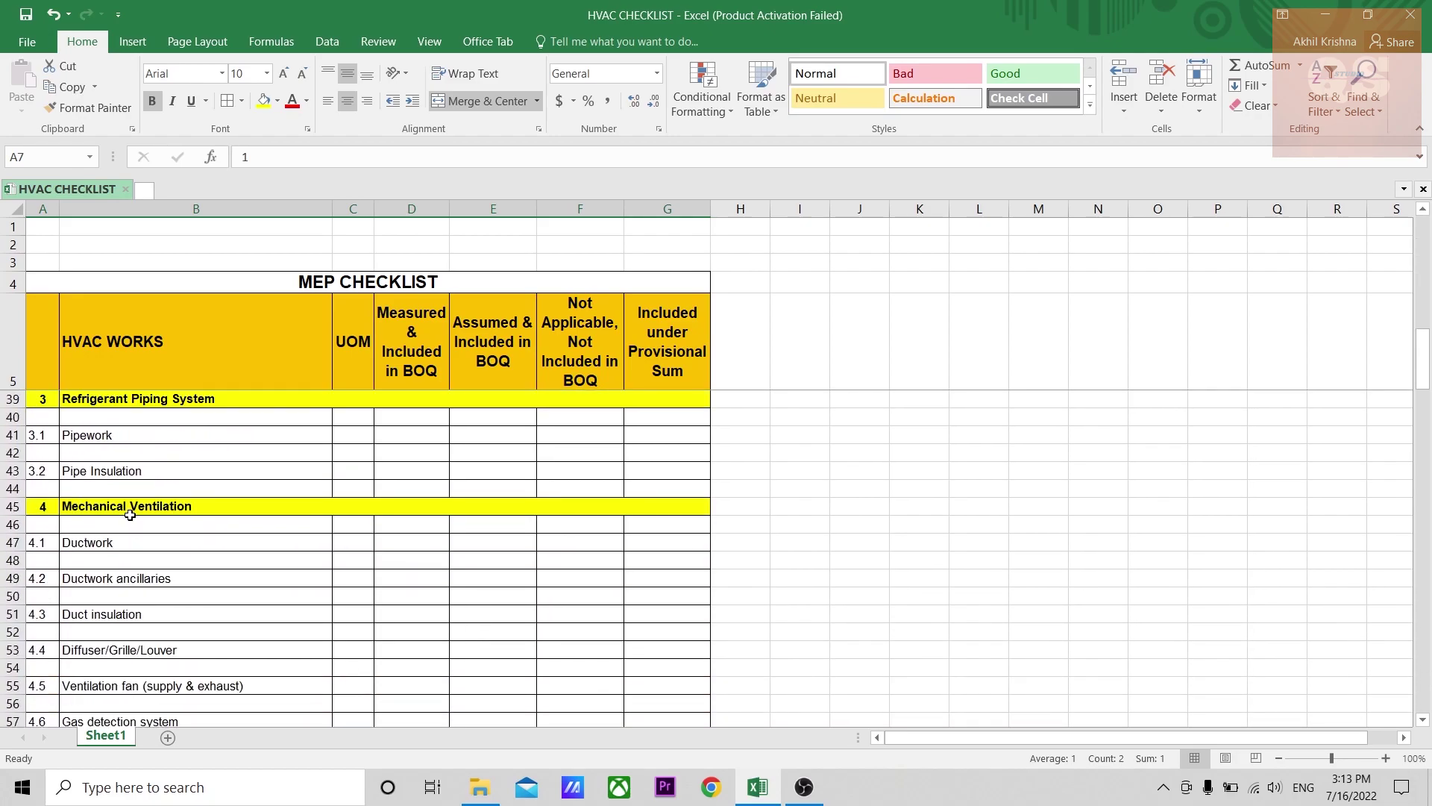
{"action": "scroll", "coordinate": [171, 516], "scroll_direction": "down", "scroll_amount": 4}
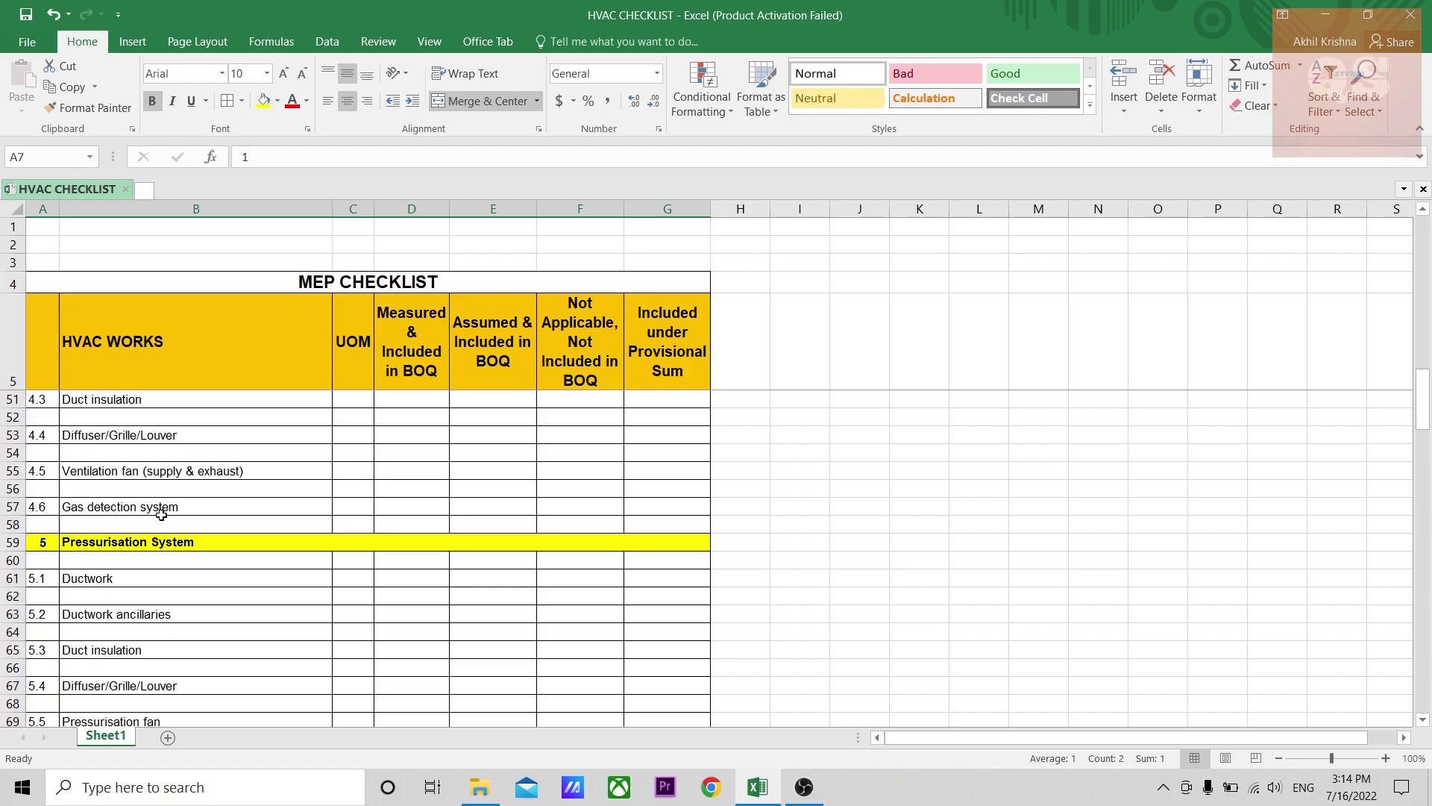
{"action": "scroll", "coordinate": [161, 515], "scroll_direction": "down", "scroll_amount": 3}
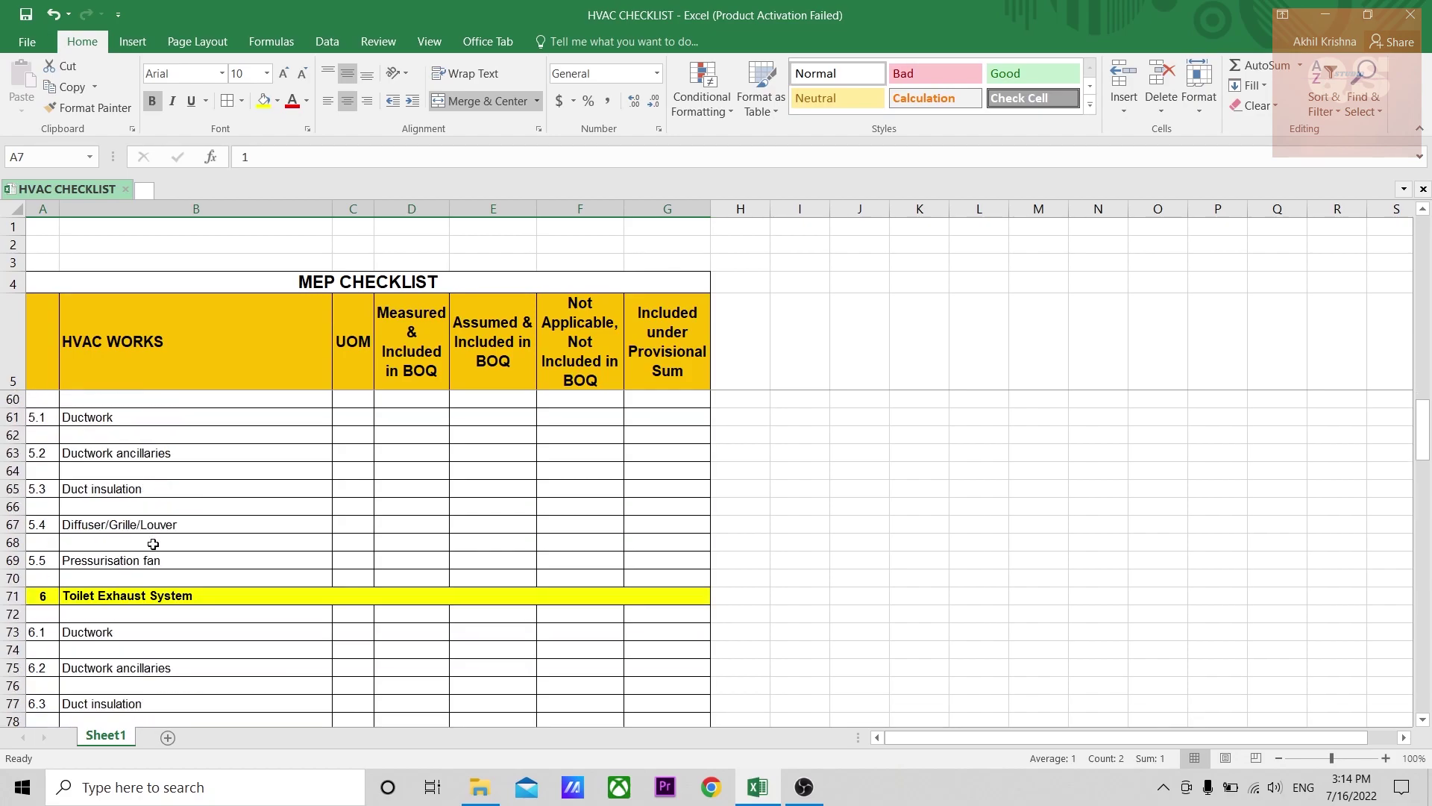
{"action": "scroll", "coordinate": [153, 544], "scroll_direction": "down", "scroll_amount": 5}
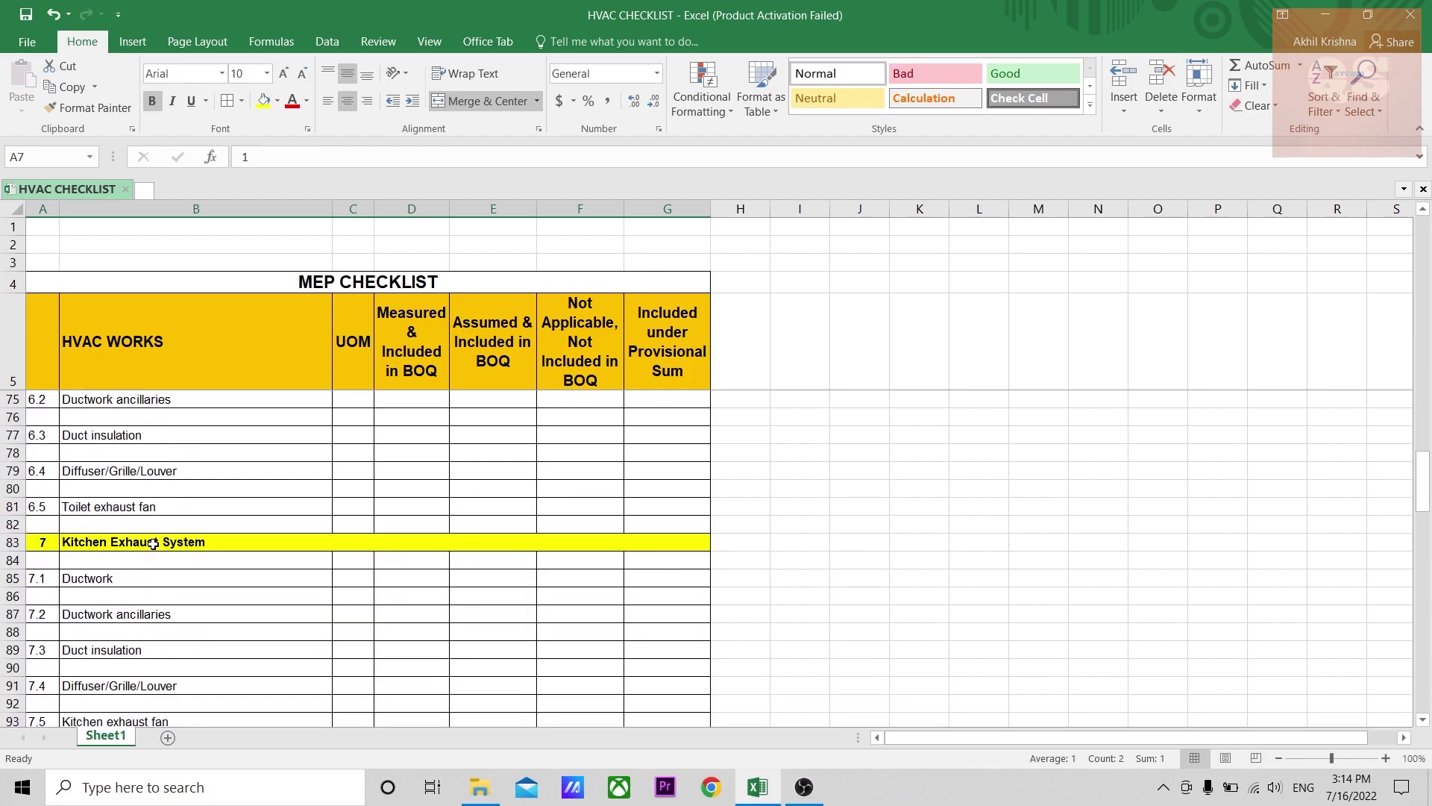
{"action": "scroll", "coordinate": [153, 544], "scroll_direction": "down", "scroll_amount": 4}
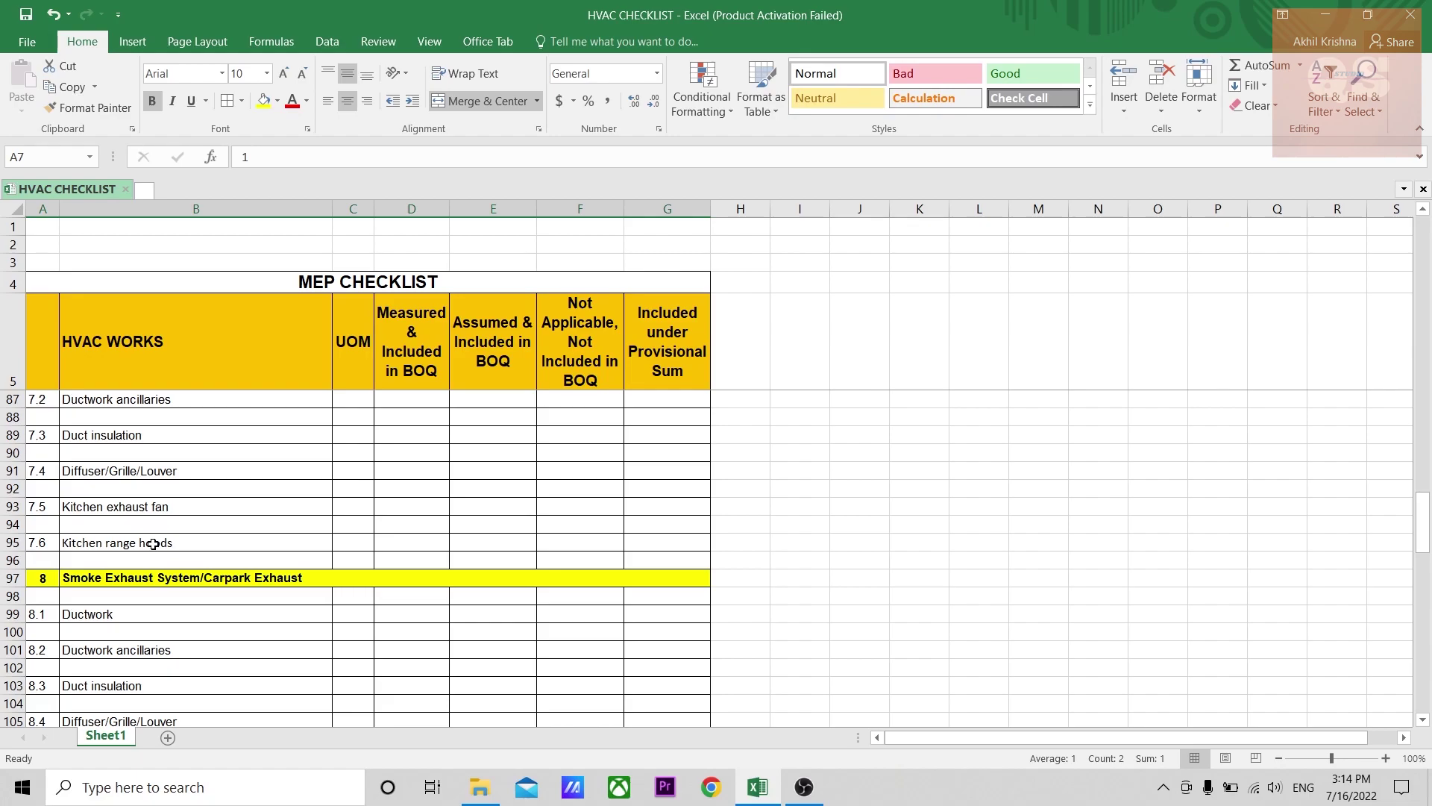
{"action": "scroll", "coordinate": [153, 543], "scroll_direction": "down", "scroll_amount": 6}
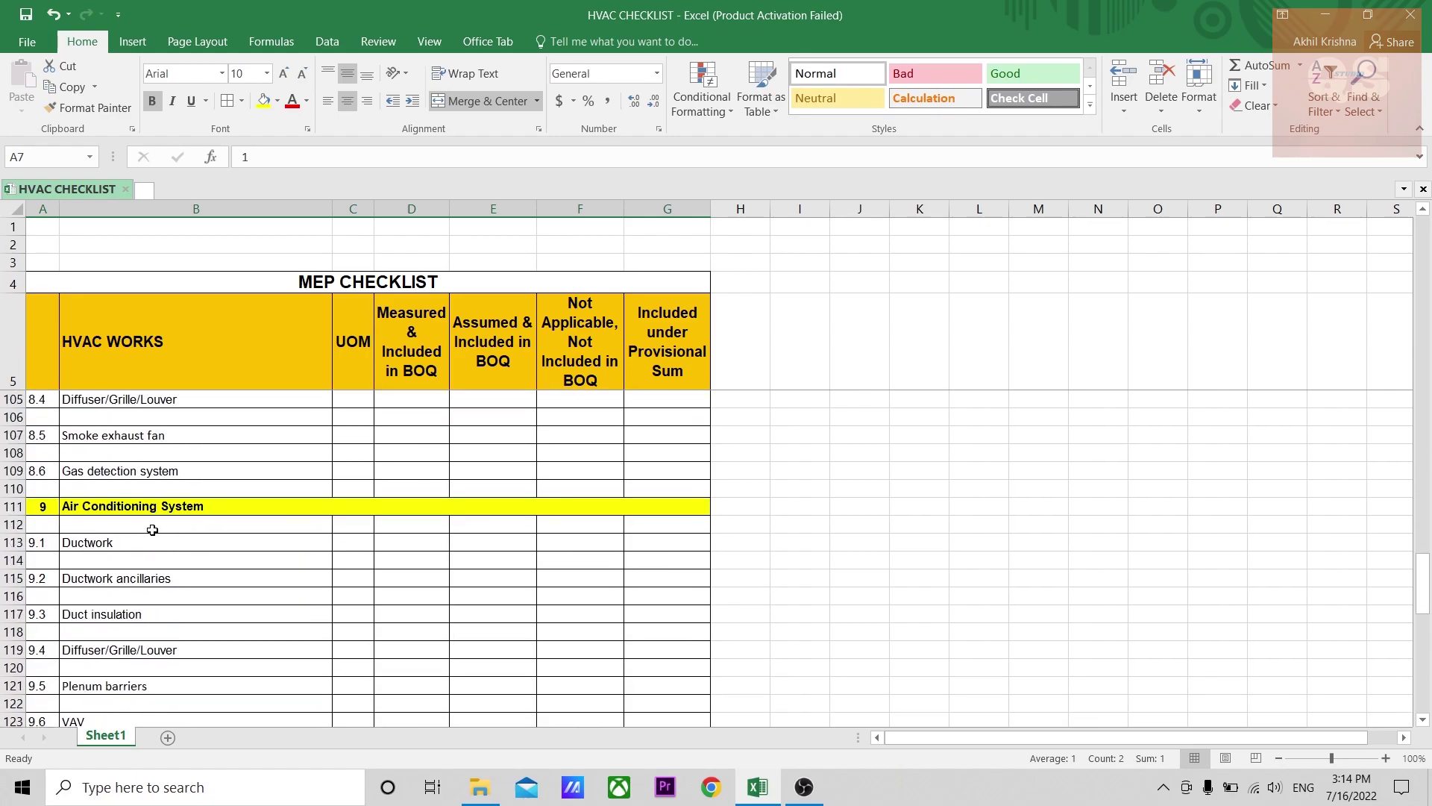
{"action": "scroll", "coordinate": [153, 530], "scroll_direction": "down", "scroll_amount": 8}
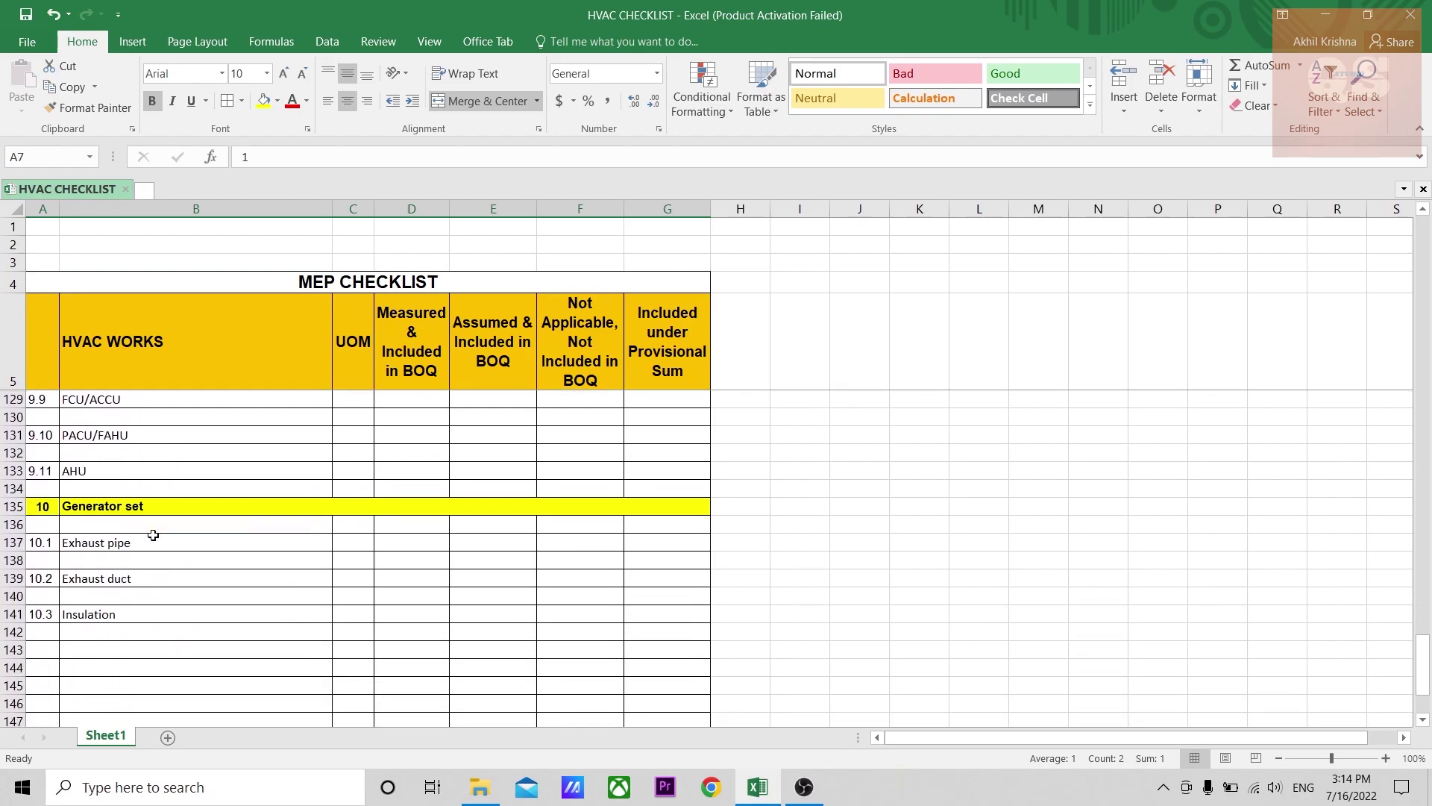
{"action": "key", "text": "ctrl+BackSpace"}
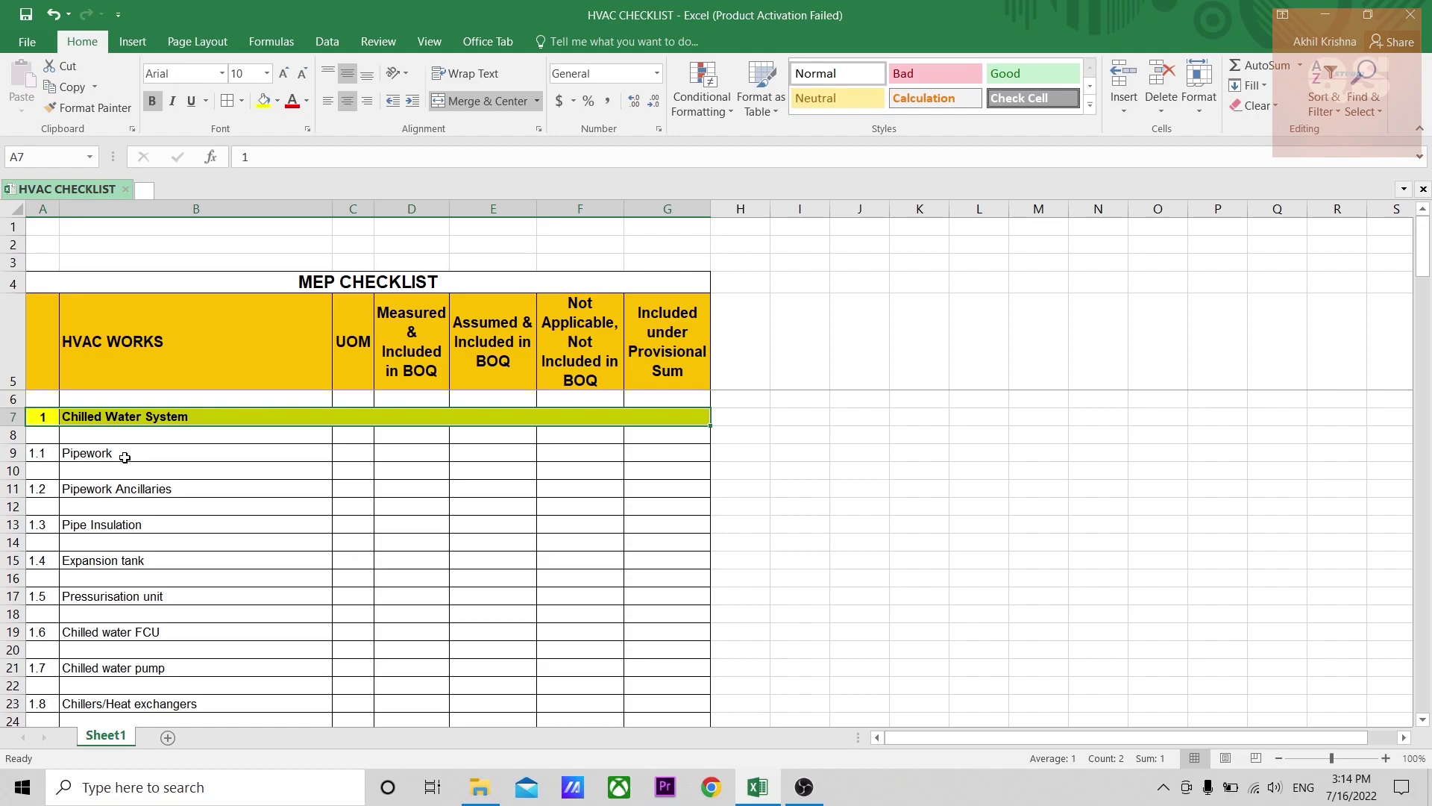
- Select the checklist items from Pipework down to Pipe Insulation
{"action": "left_click_drag", "start_coordinate": [125, 459], "coordinate": [137, 553]}
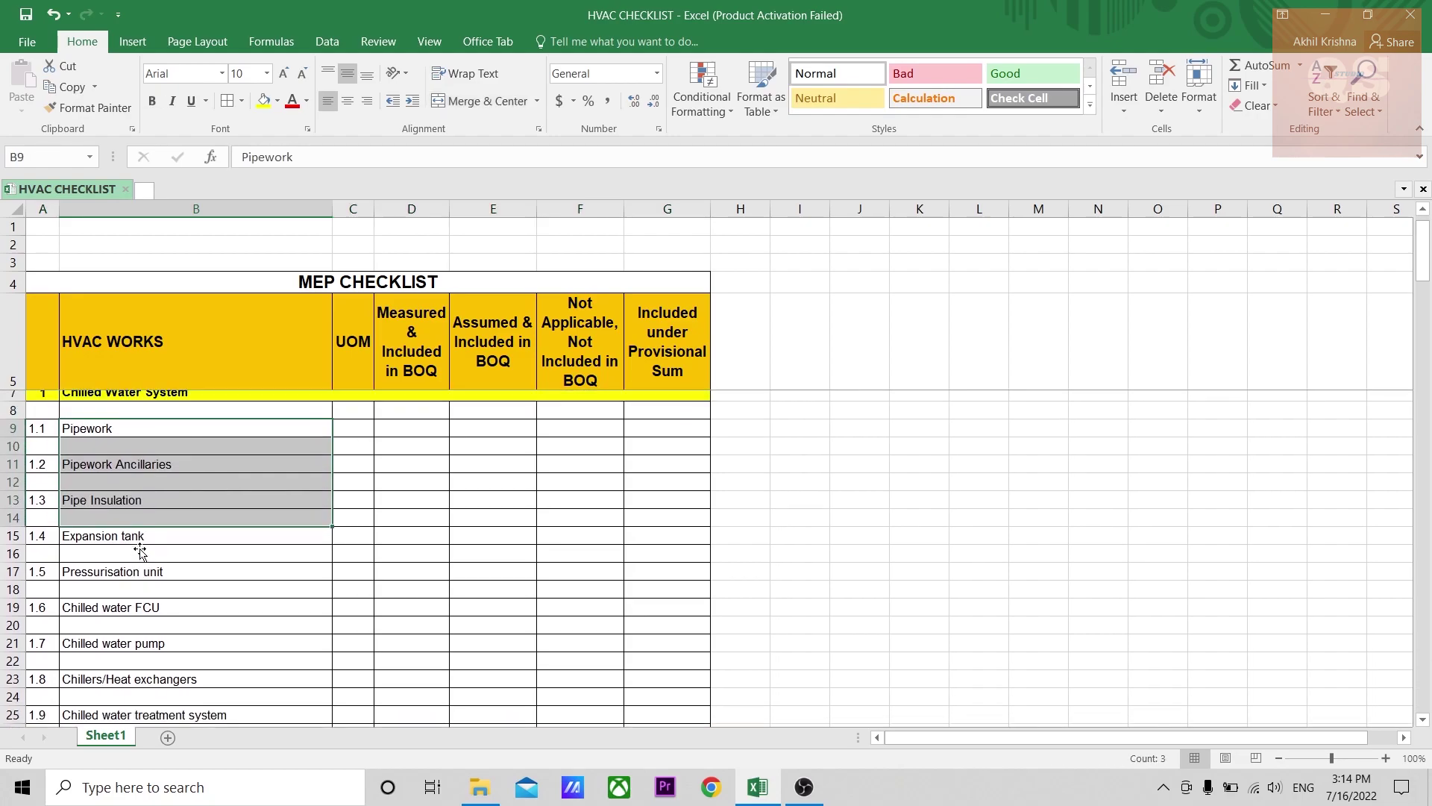
{"action": "left_click_drag", "start_coordinate": [146, 455], "coordinate": [160, 615]}
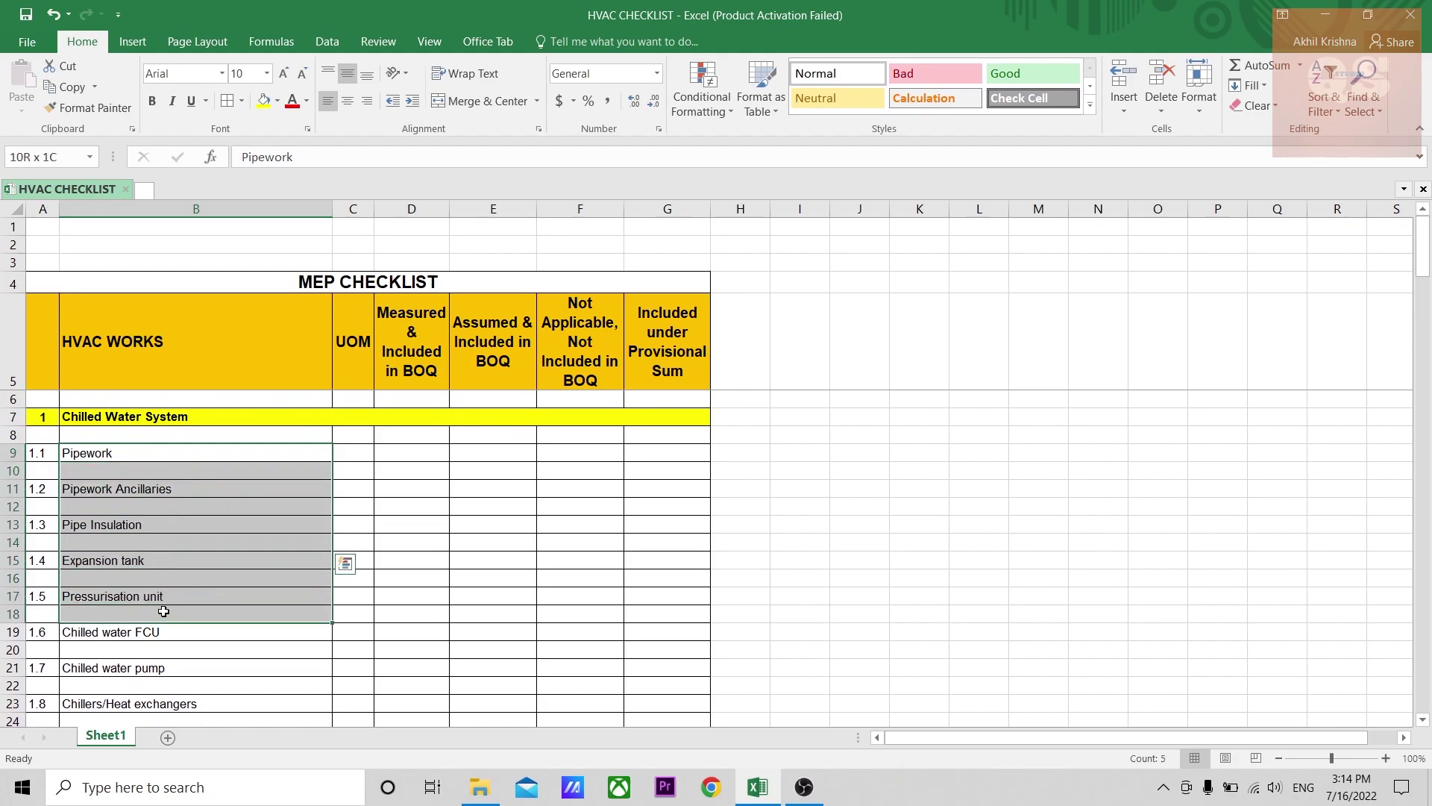
{"action": "scroll", "coordinate": [153, 492], "scroll_direction": "down", "scroll_amount": 2}
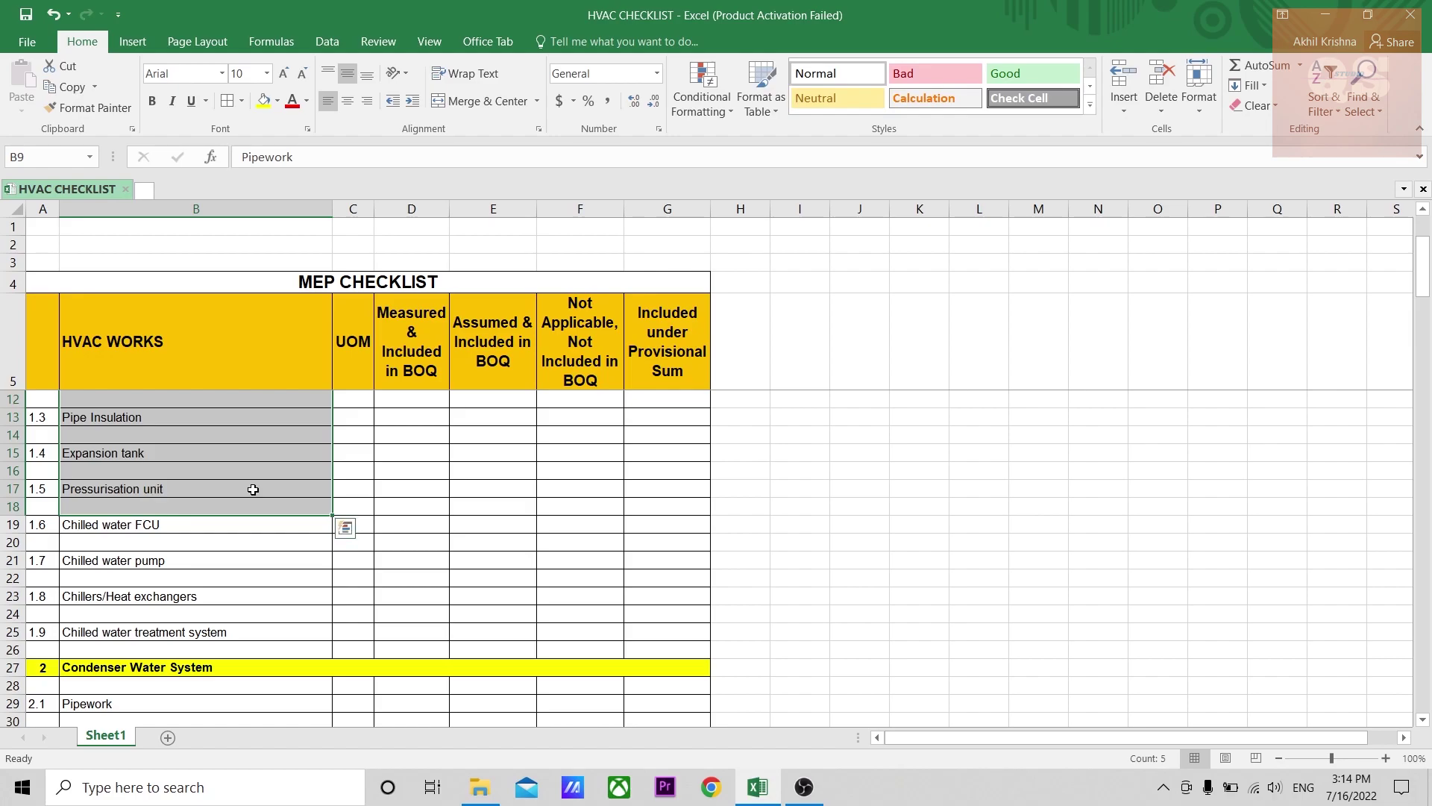
{"action": "scroll", "coordinate": [253, 489], "scroll_direction": "up", "scroll_amount": 2}
- Locate the Pipework cells under the Measured and Assumed & Included in BOQ columns
{"action": "left_click", "coordinate": [409, 351]}
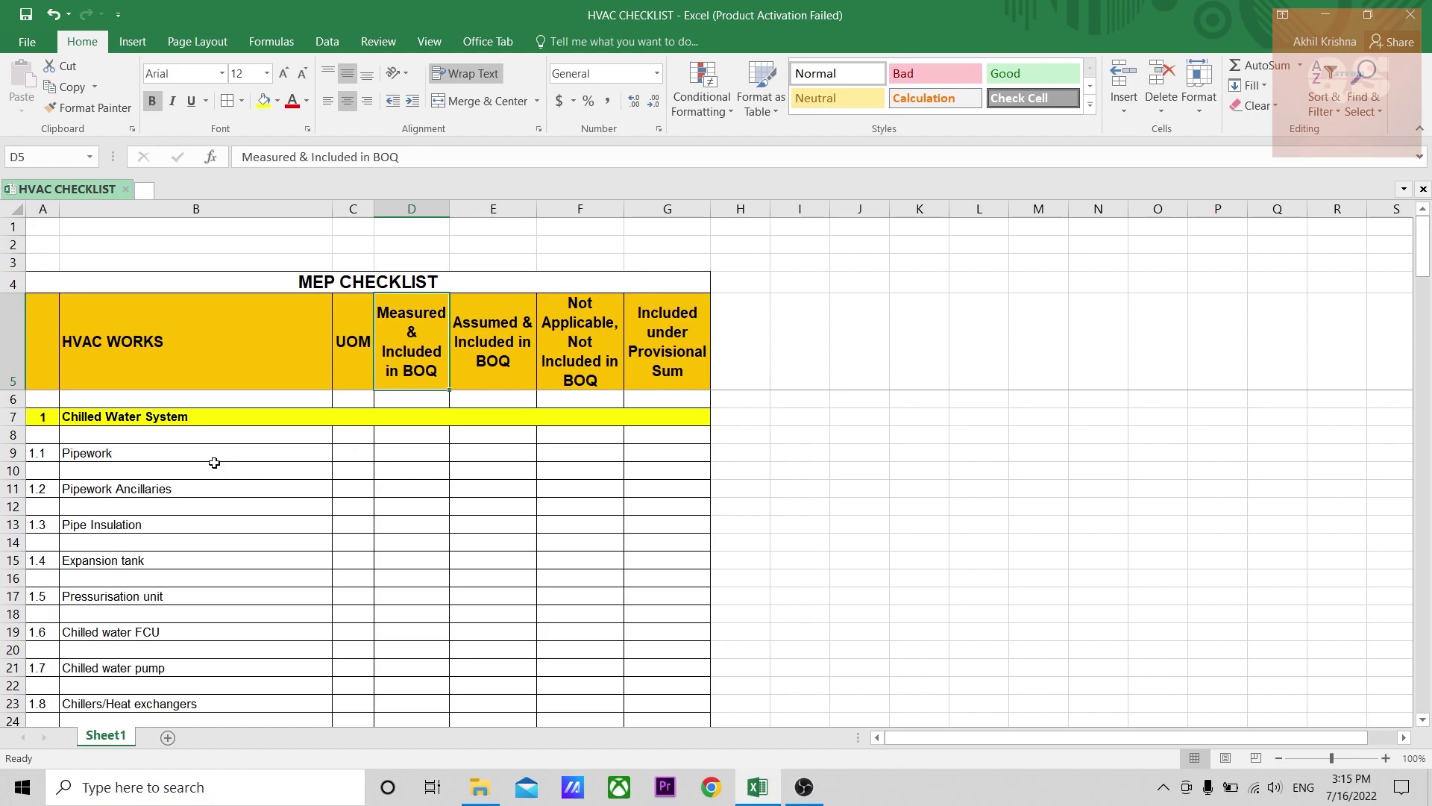
{"action": "left_click", "coordinate": [419, 451]}
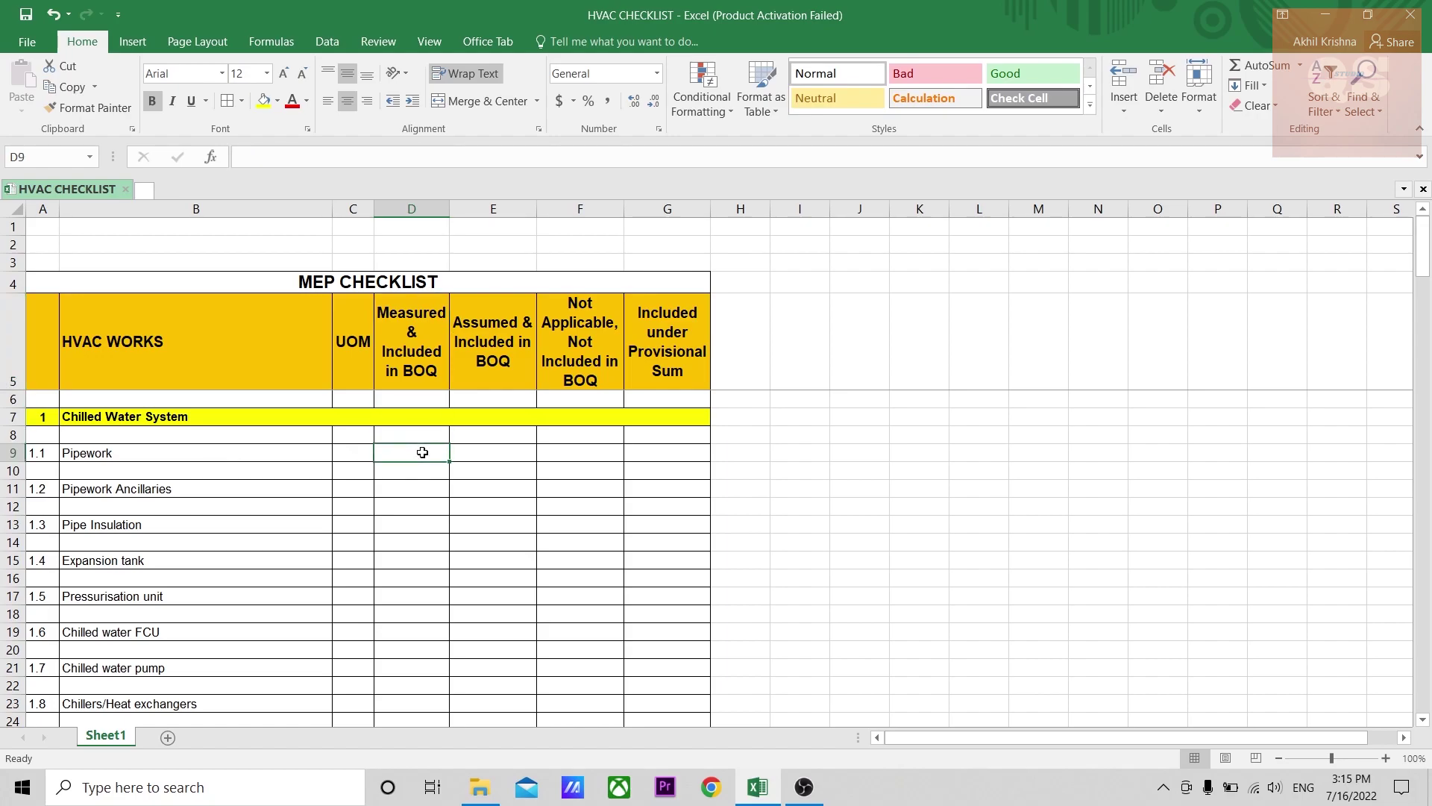
{"action": "left_click", "coordinate": [409, 486]}
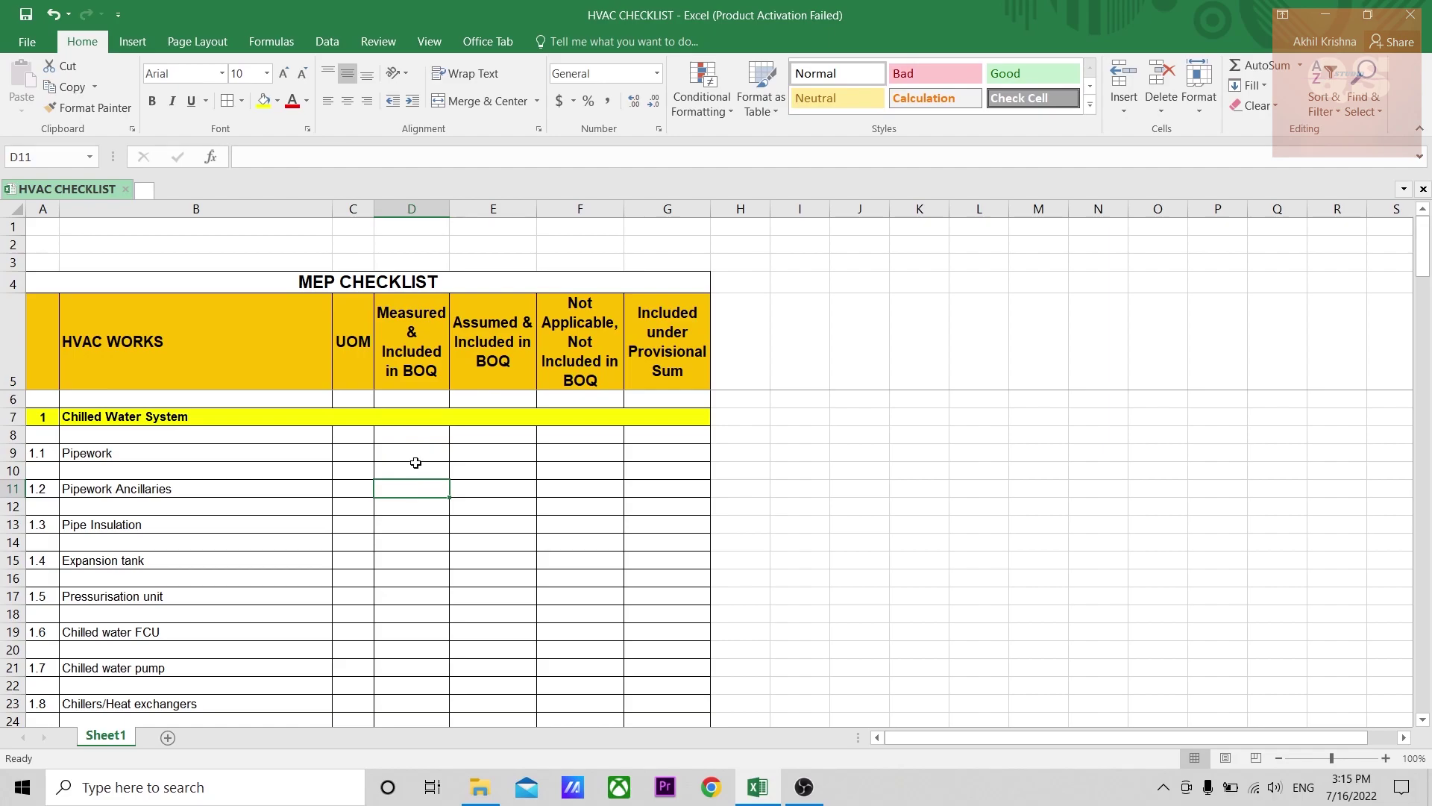
{"action": "left_click", "coordinate": [416, 457]}
{"action": "left_click", "coordinate": [409, 485]}
{"action": "left_click", "coordinate": [399, 560]}
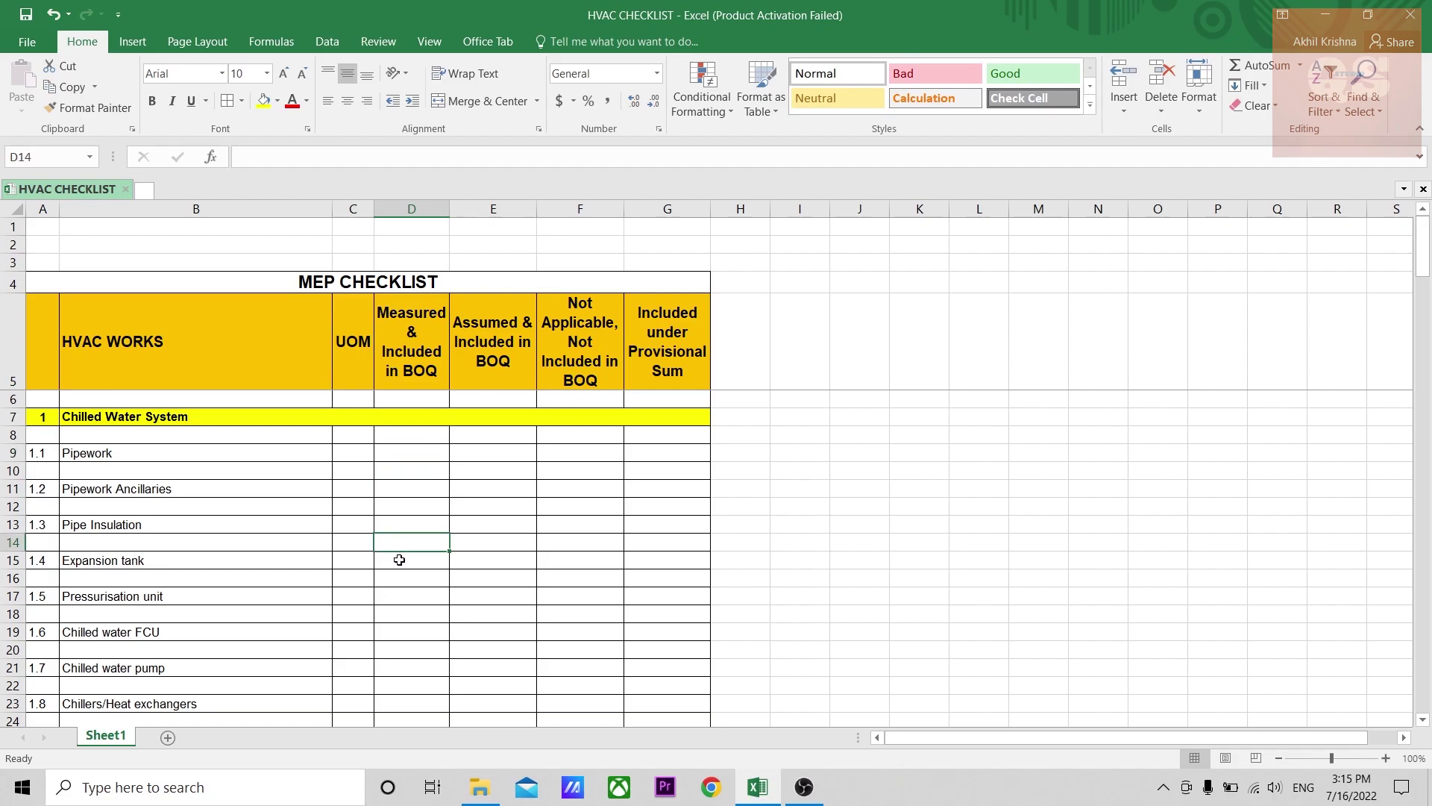
{"action": "left_click", "coordinate": [494, 339]}
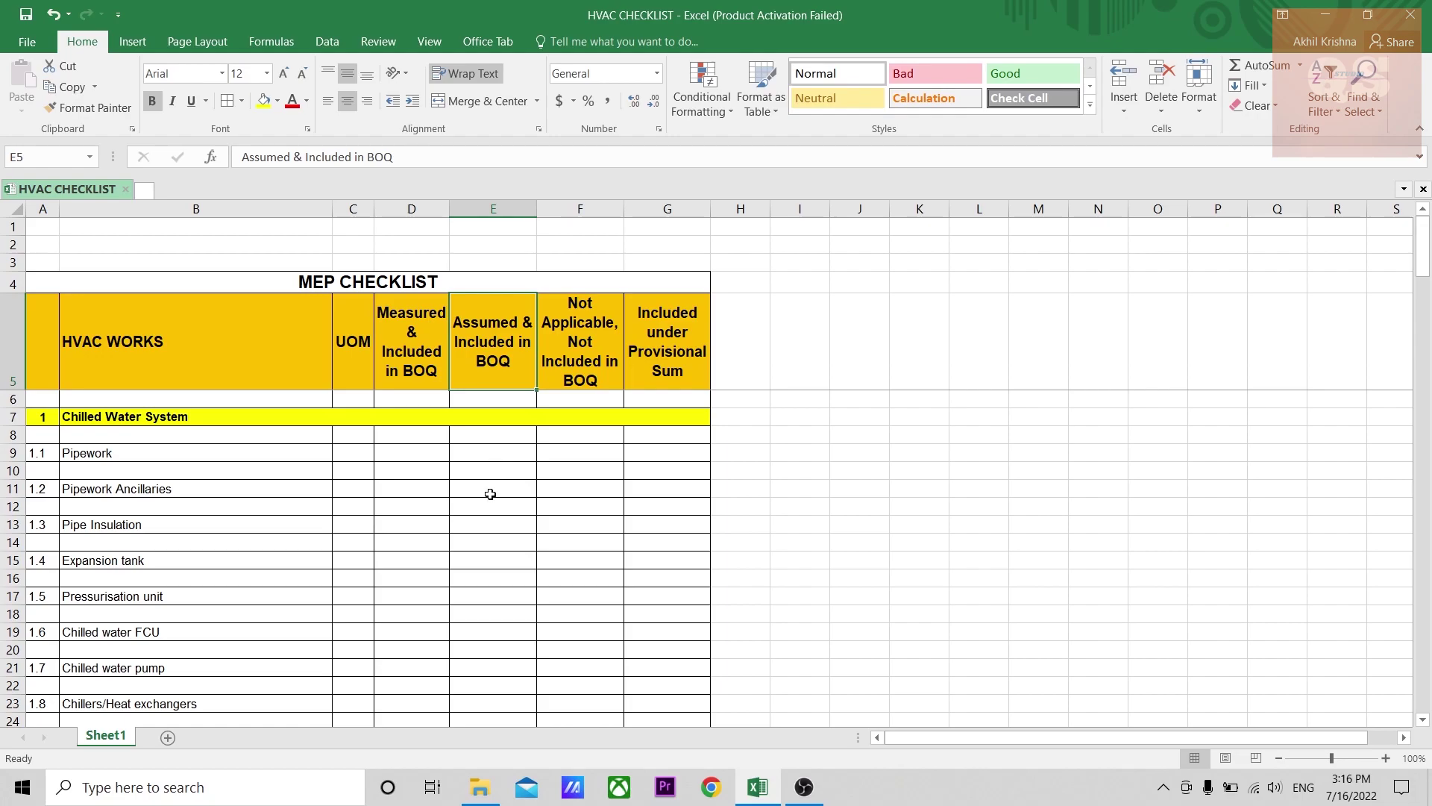
{"action": "left_click", "coordinate": [490, 487]}
{"action": "left_click", "coordinate": [491, 508]}
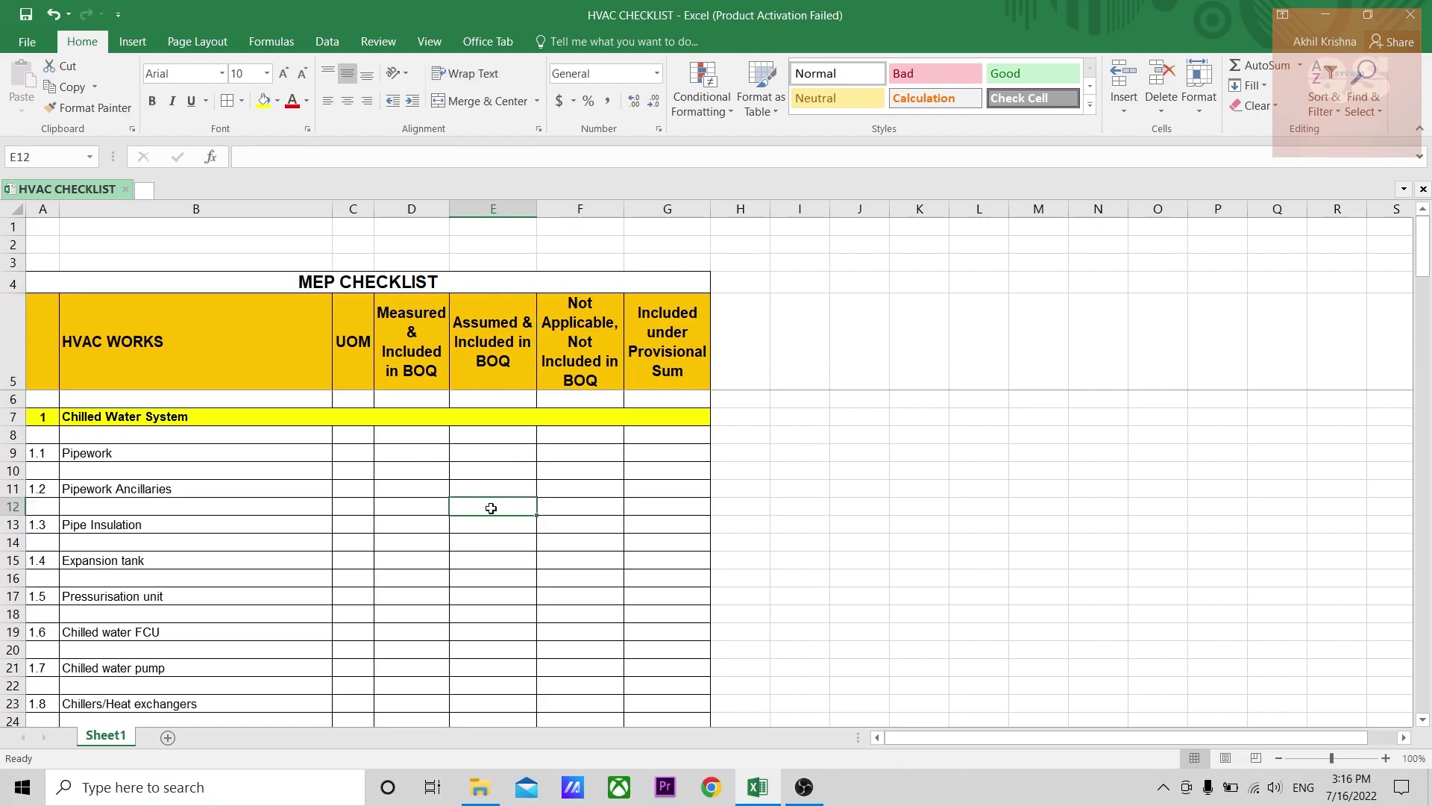
- Fill the Pipework cell under Measured (D9) yellow
{"action": "left_click", "coordinate": [153, 447]}
{"action": "left_click", "coordinate": [395, 459]}
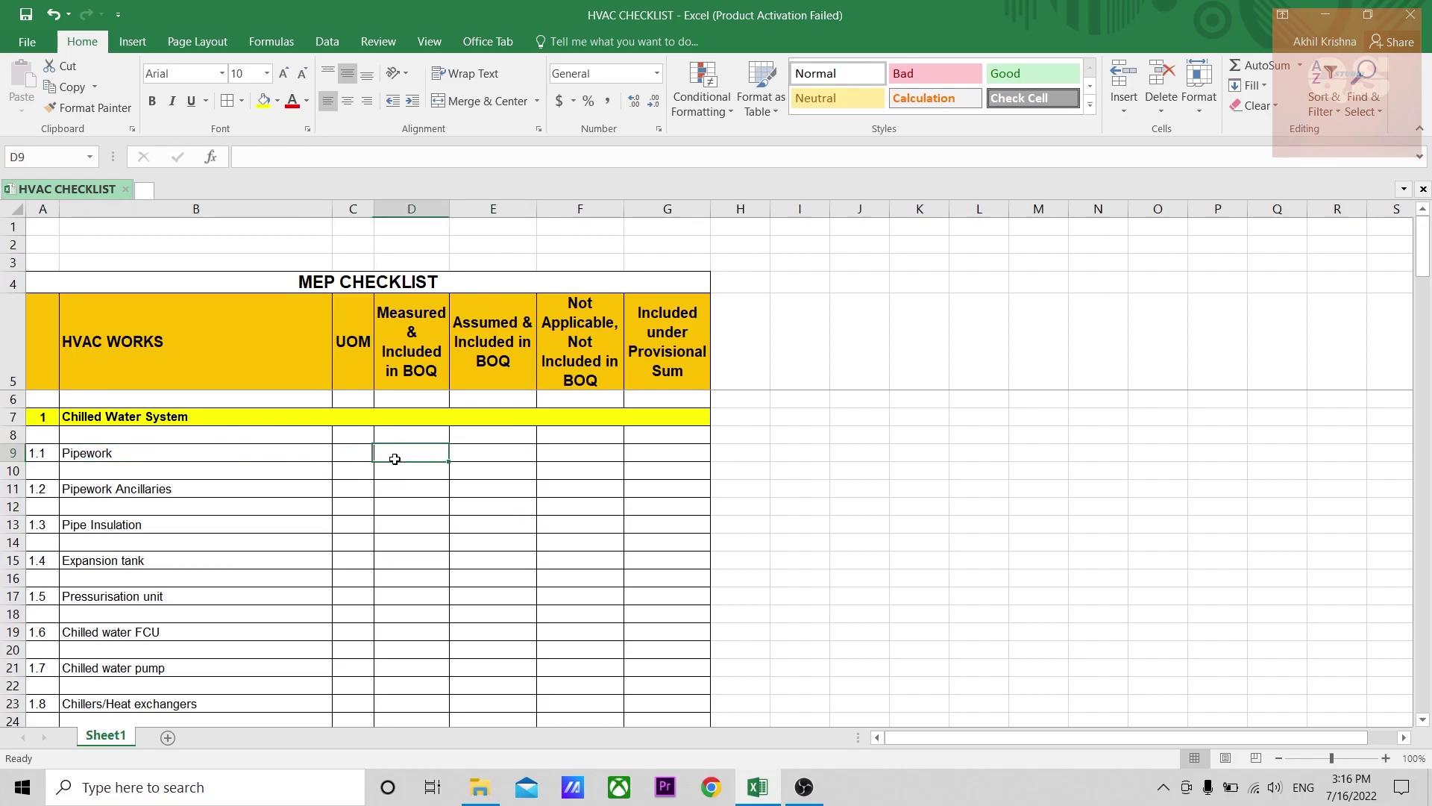
{"action": "left_click", "coordinate": [264, 101]}
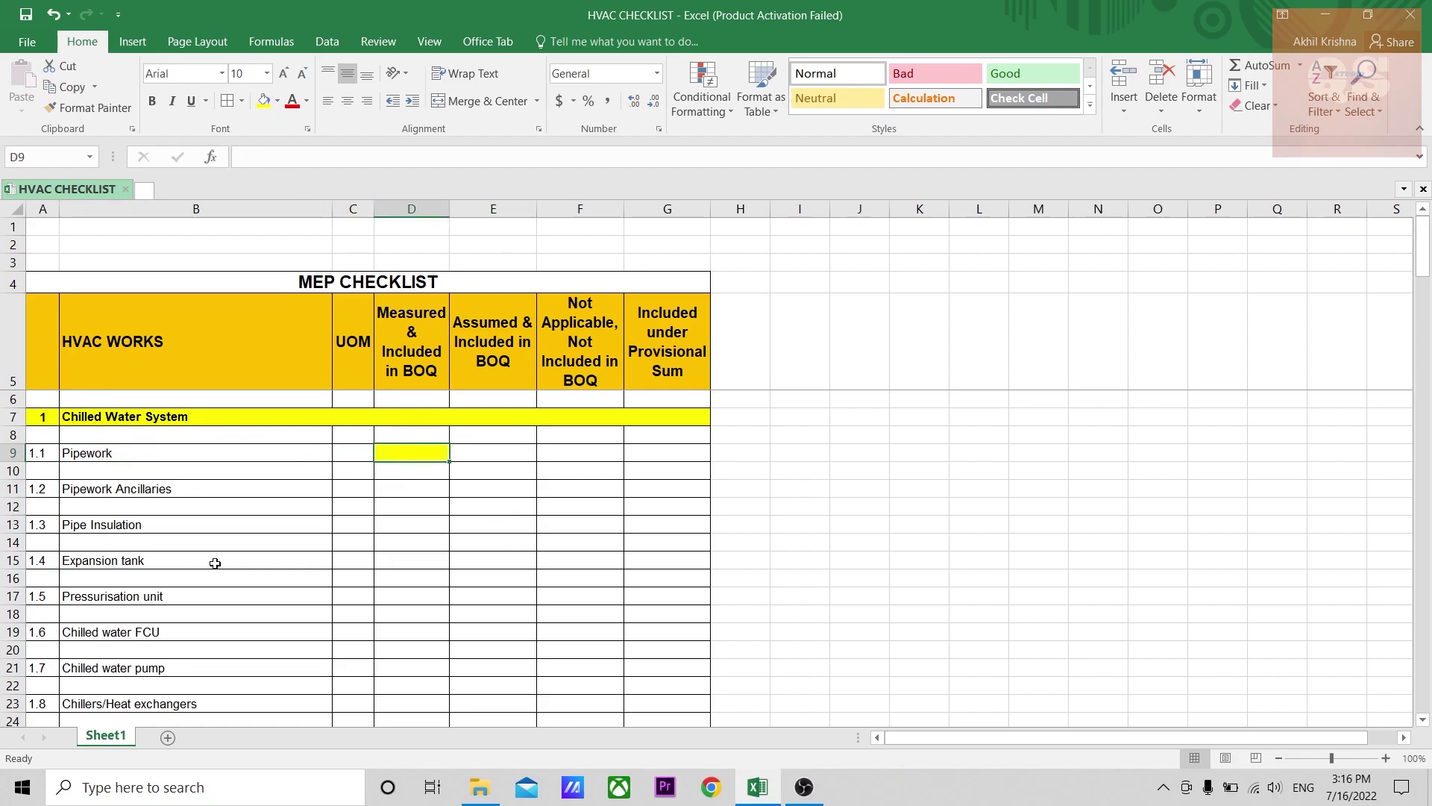
- Fill the Pipe Insulation cell under Assumed (E13) green
{"action": "left_click_drag", "start_coordinate": [21, 528], "coordinate": [21, 530]}
{"action": "left_click", "coordinate": [8, 525]}
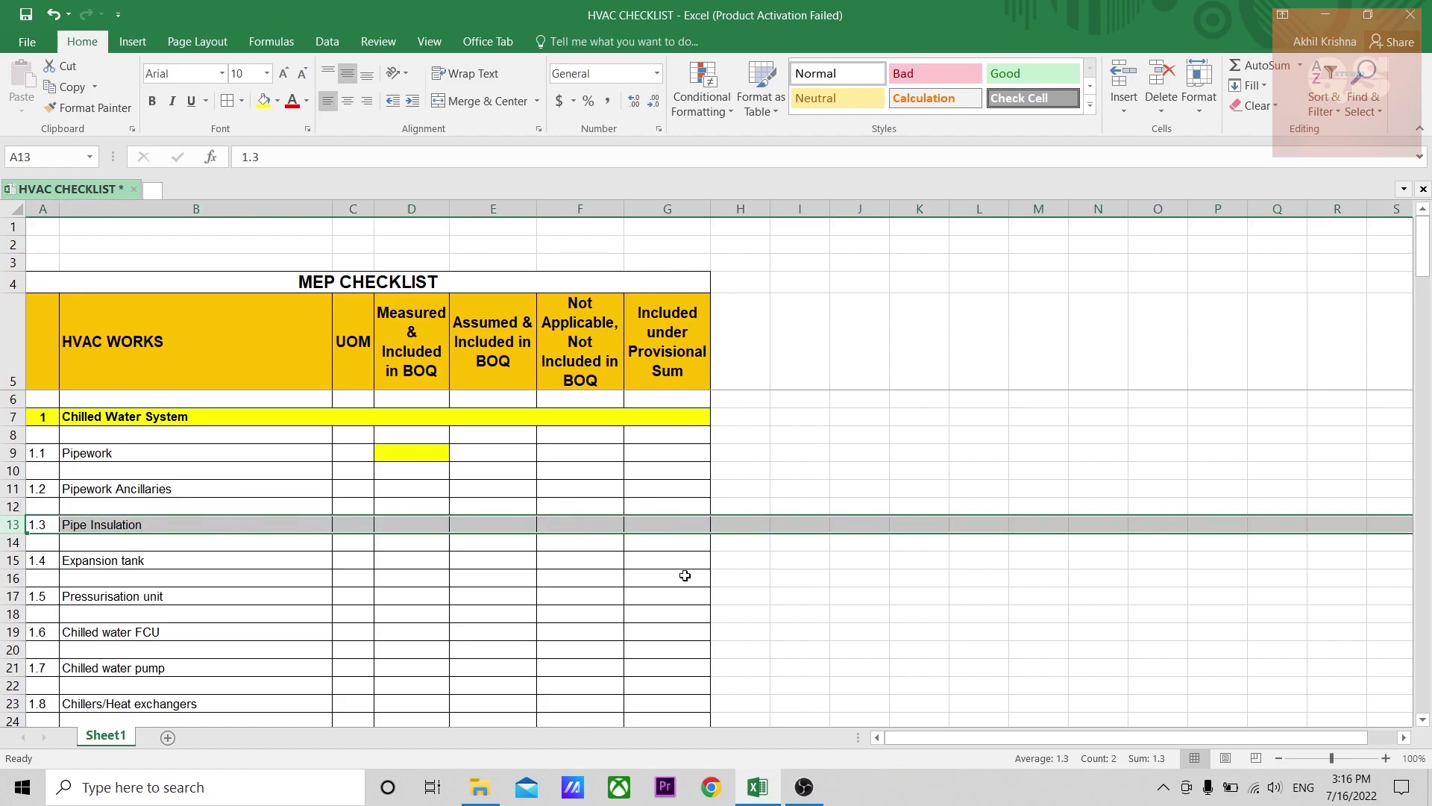
{"action": "left_click", "coordinate": [490, 524]}
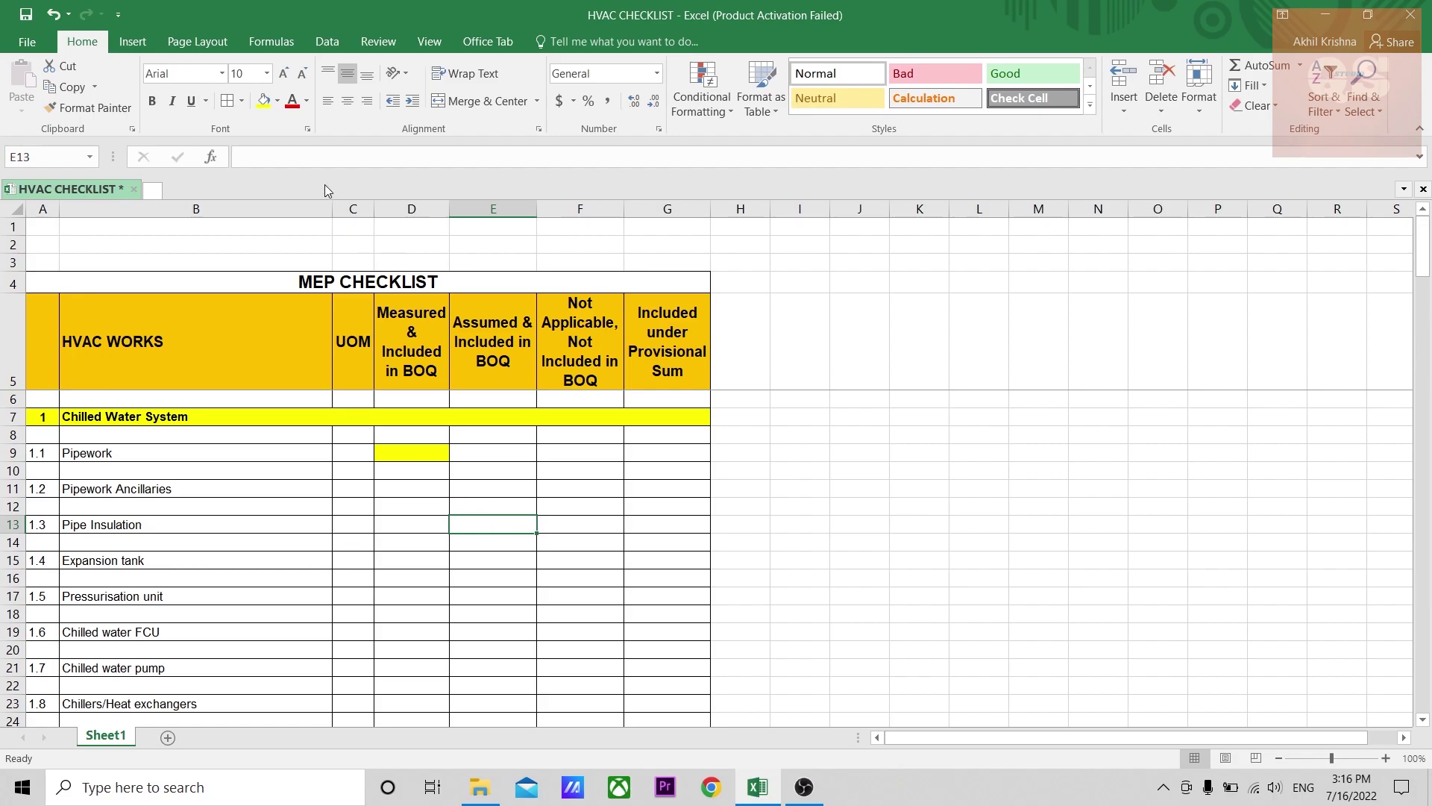
{"action": "left_click", "coordinate": [279, 105]}
{"action": "left_click", "coordinate": [322, 240]}
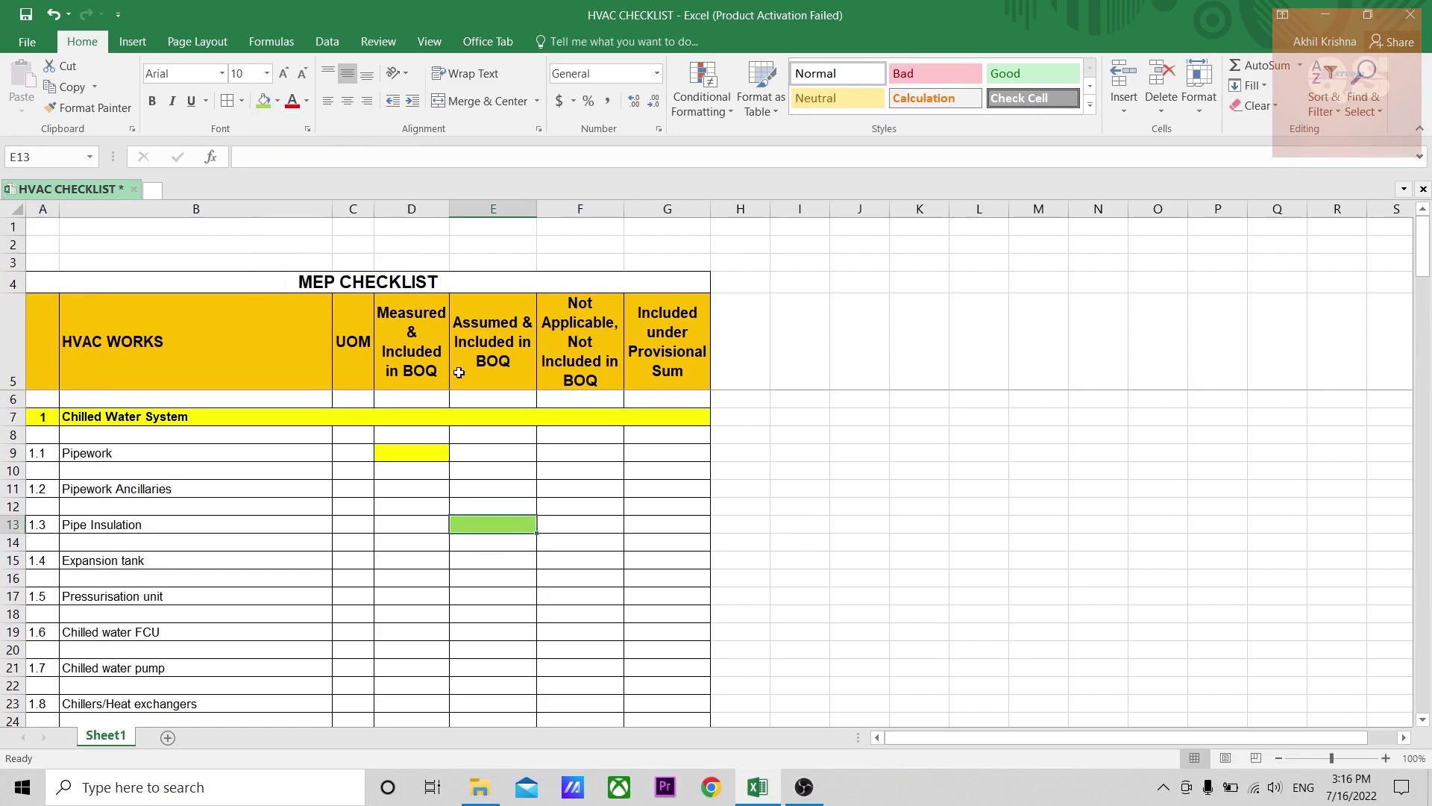
{"action": "left_click", "coordinate": [589, 345]}
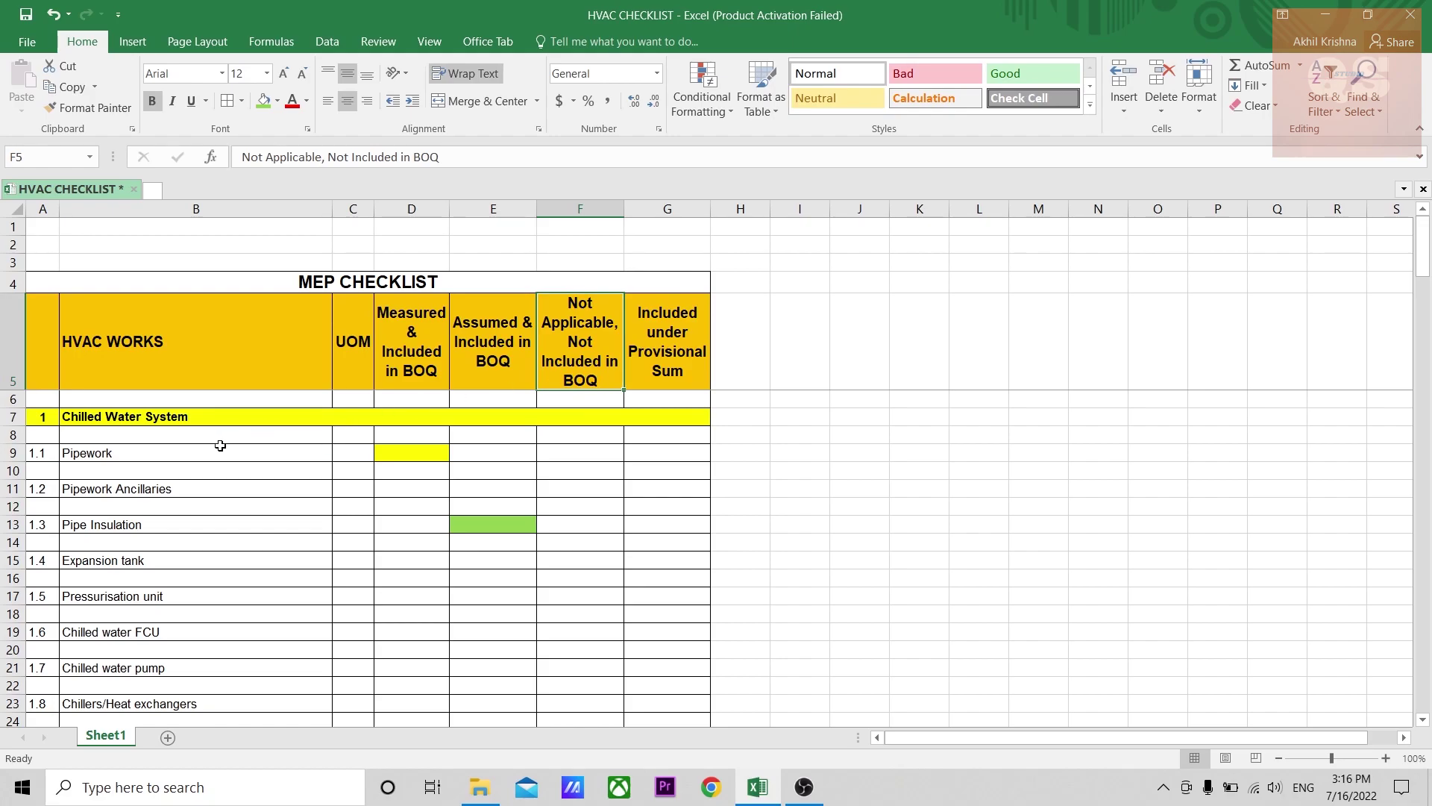
{"action": "scroll", "coordinate": [167, 445], "scroll_direction": "down", "scroll_amount": 1}
{"action": "scroll", "coordinate": [141, 429], "scroll_direction": "up", "scroll_amount": 1}
{"action": "scroll", "coordinate": [153, 470], "scroll_direction": "down", "scroll_amount": 1}
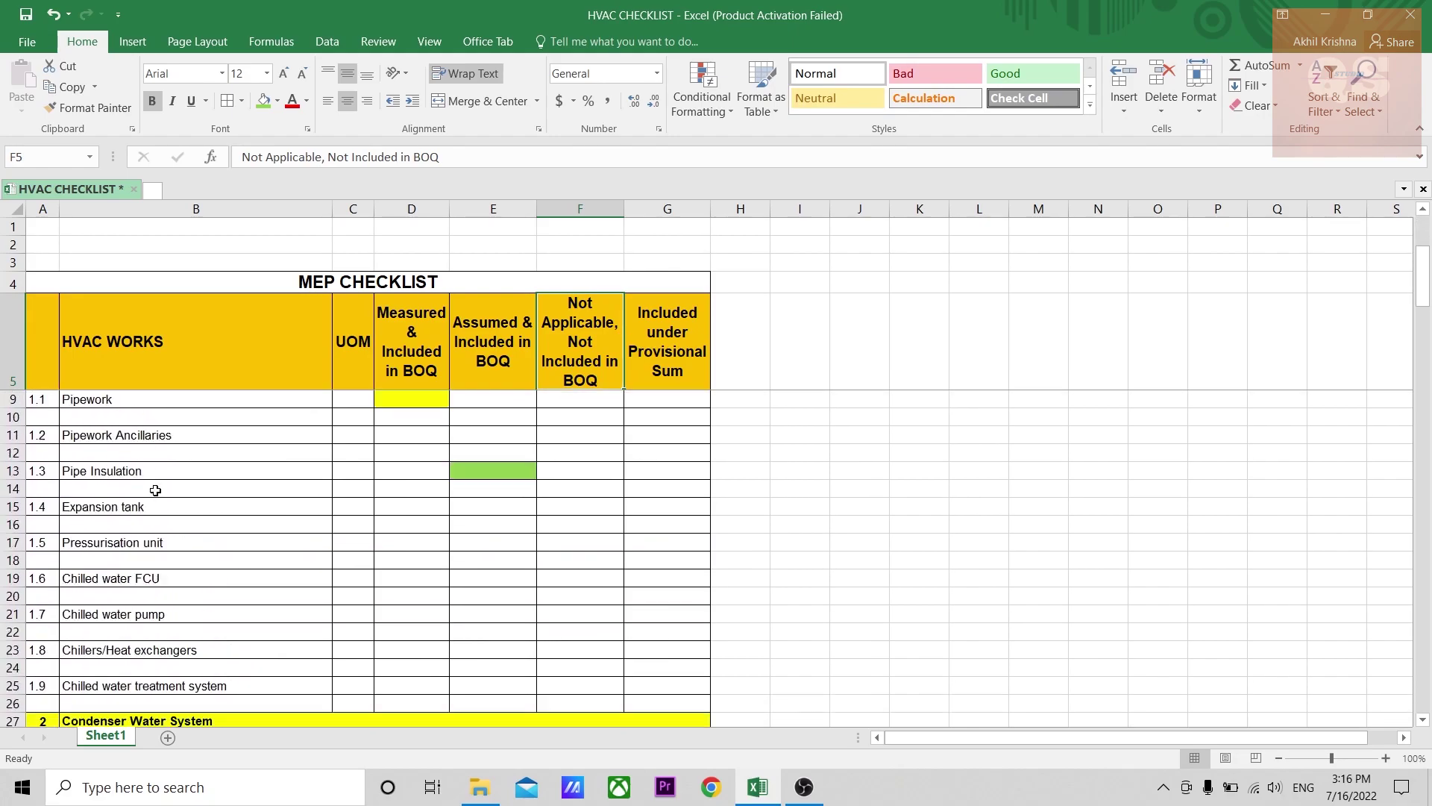
{"action": "scroll", "coordinate": [153, 485], "scroll_direction": "up", "scroll_amount": 1}
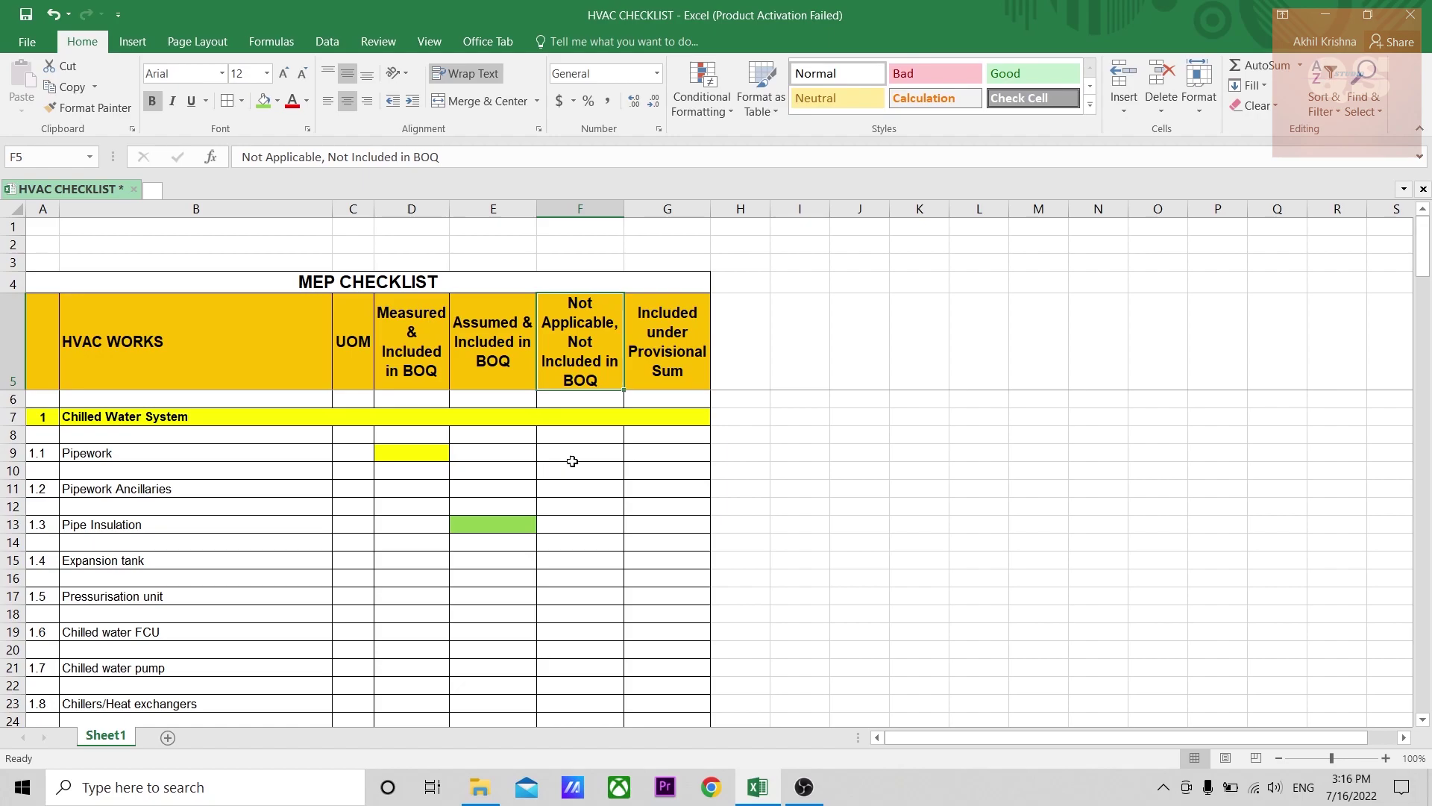
{"action": "left_click", "coordinate": [574, 459]}
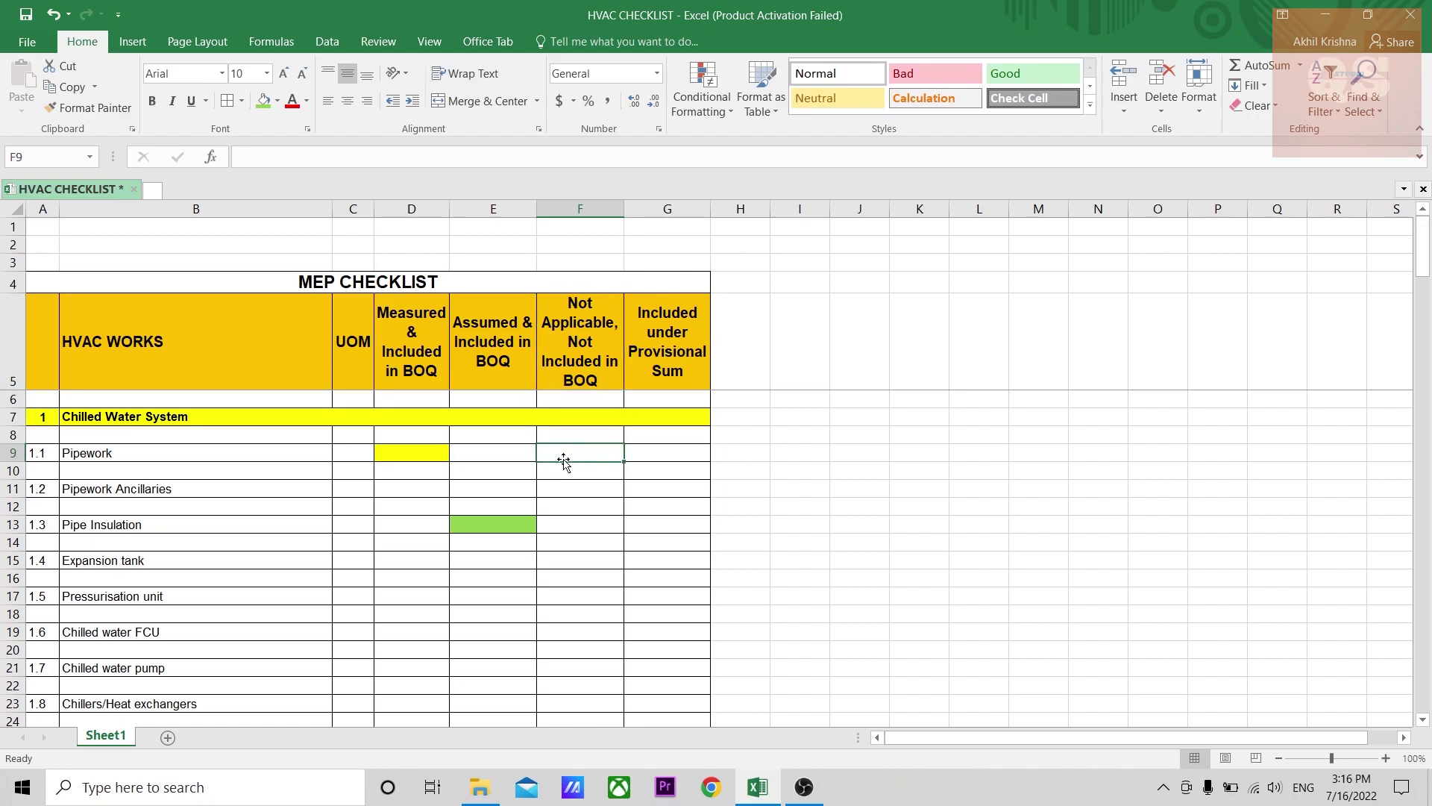
{"action": "left_click_drag", "start_coordinate": [63, 414], "coordinate": [463, 652]}
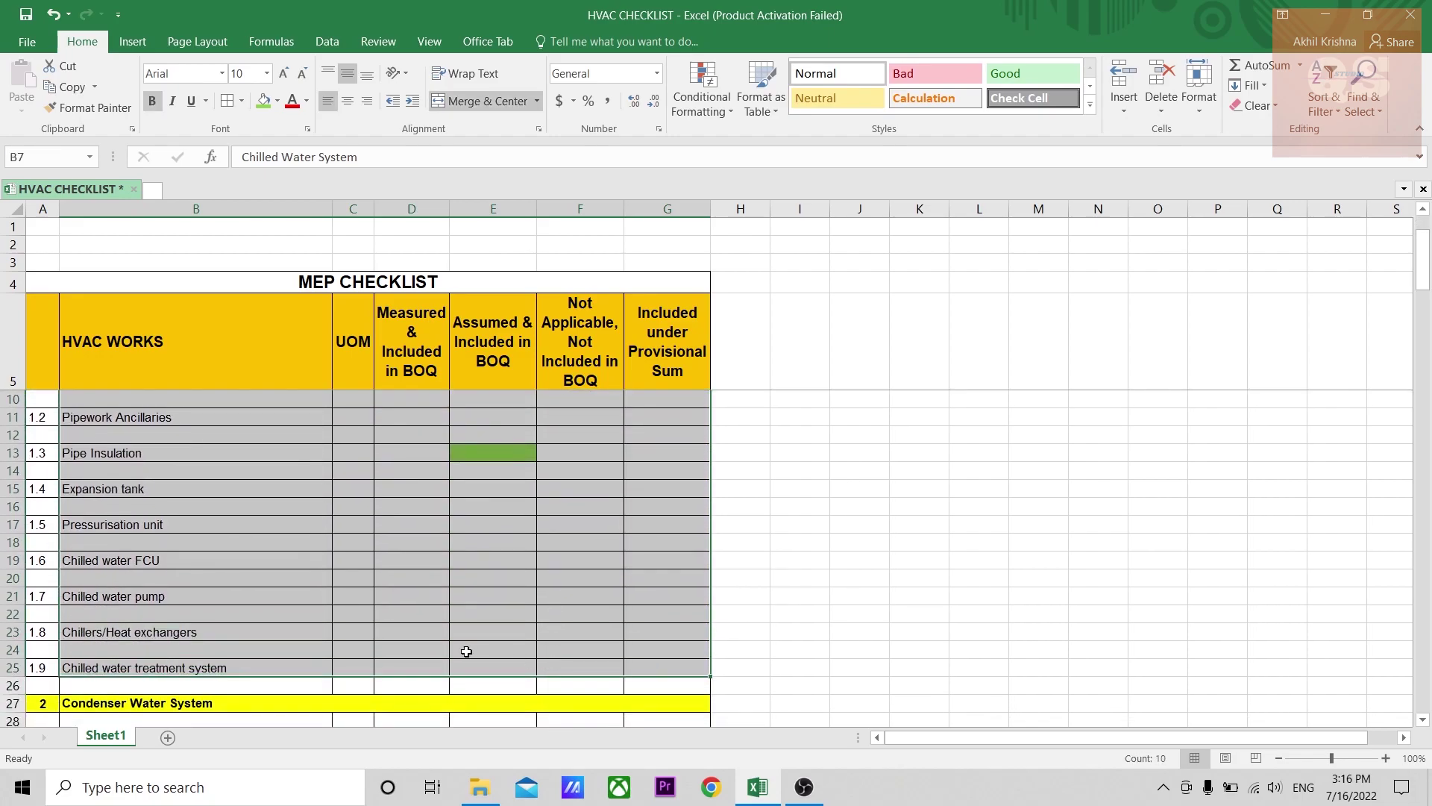
{"action": "left_click", "coordinate": [552, 667]}
{"action": "left_click", "coordinate": [568, 634]}
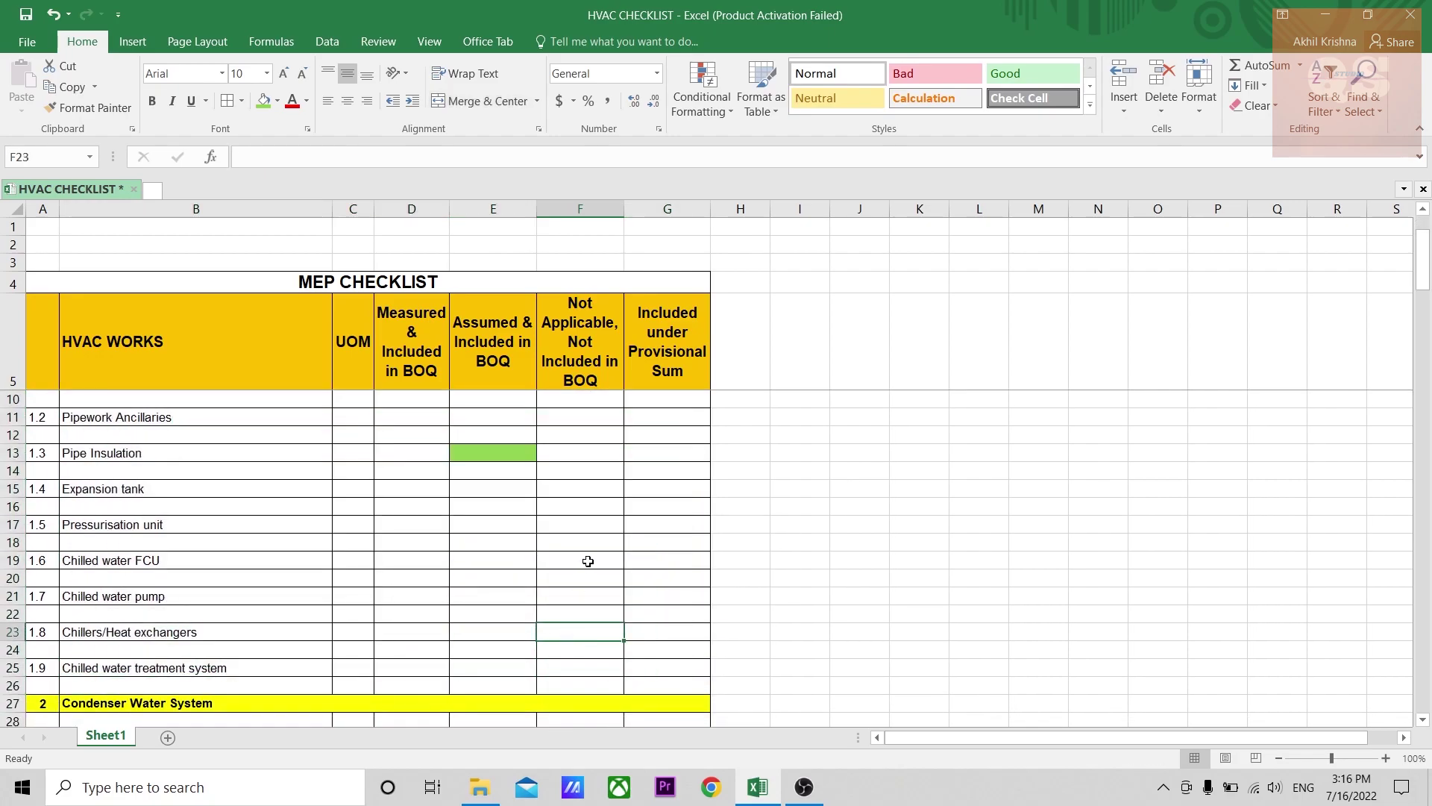
{"action": "left_click", "coordinate": [584, 559]}
{"action": "left_click", "coordinate": [585, 488]}
{"action": "left_click", "coordinate": [585, 459]}
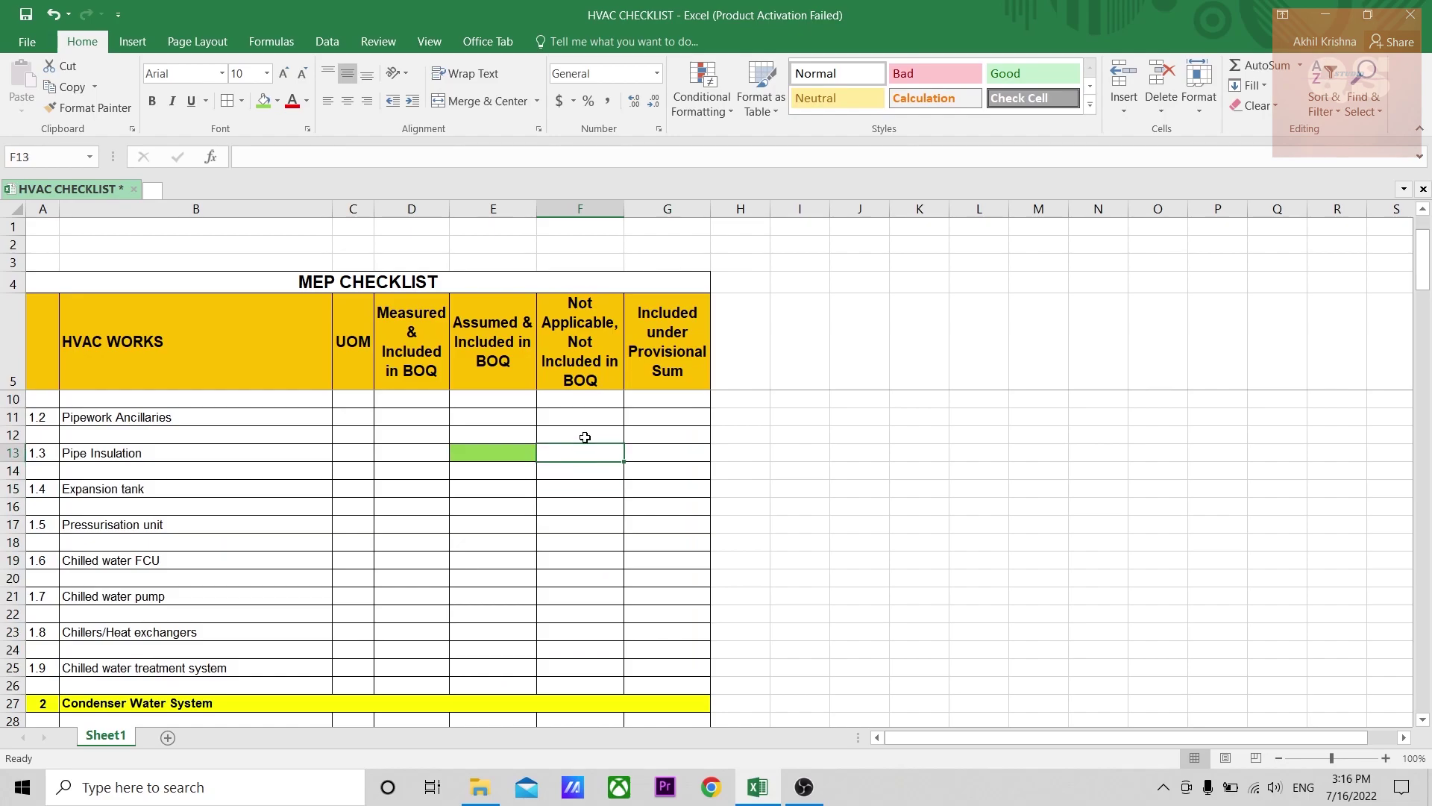
{"action": "left_click", "coordinate": [585, 437]}
{"action": "scroll", "coordinate": [566, 531], "scroll_direction": "up", "scroll_amount": 2}
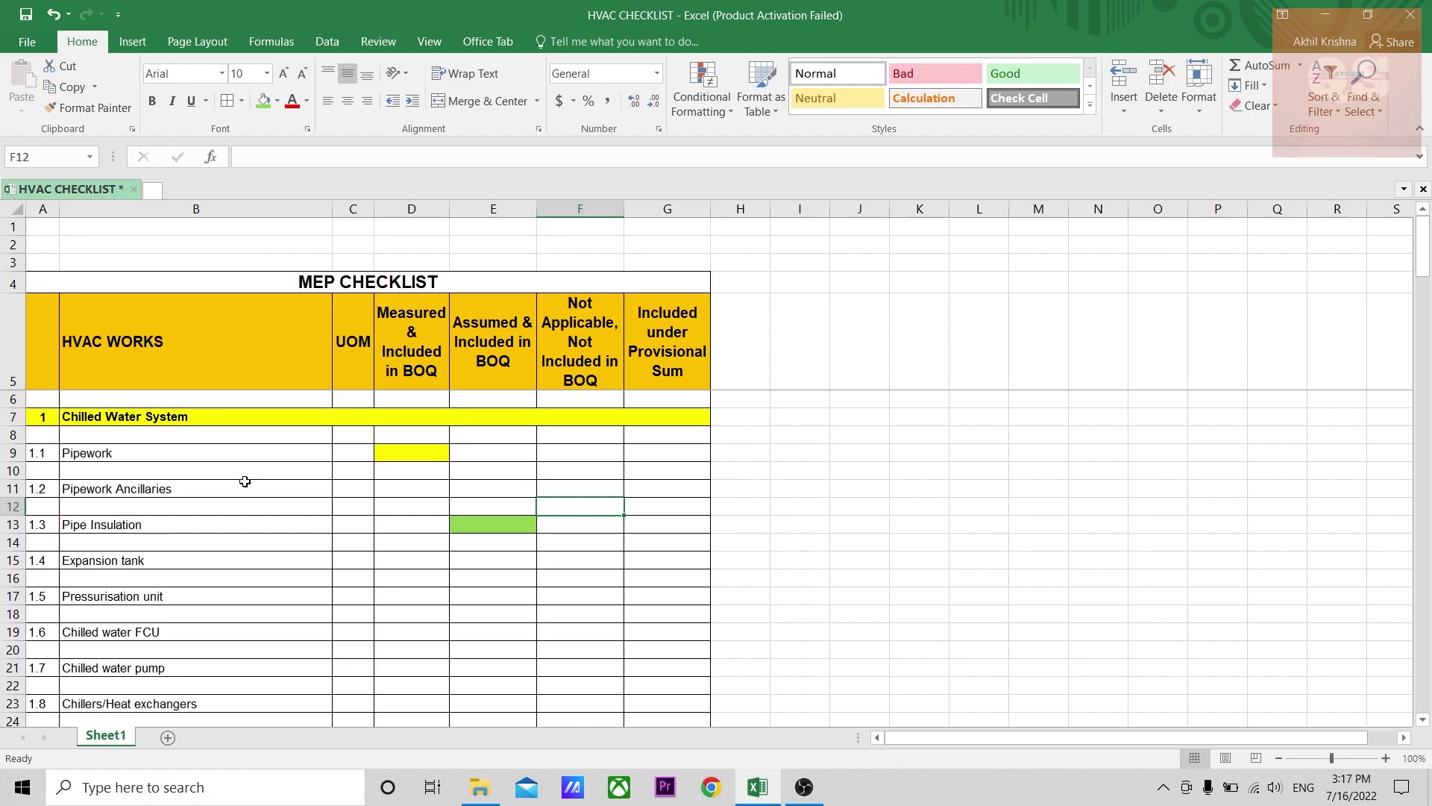
{"action": "left_click", "coordinate": [672, 351]}
{"action": "left_click", "coordinate": [679, 210]}
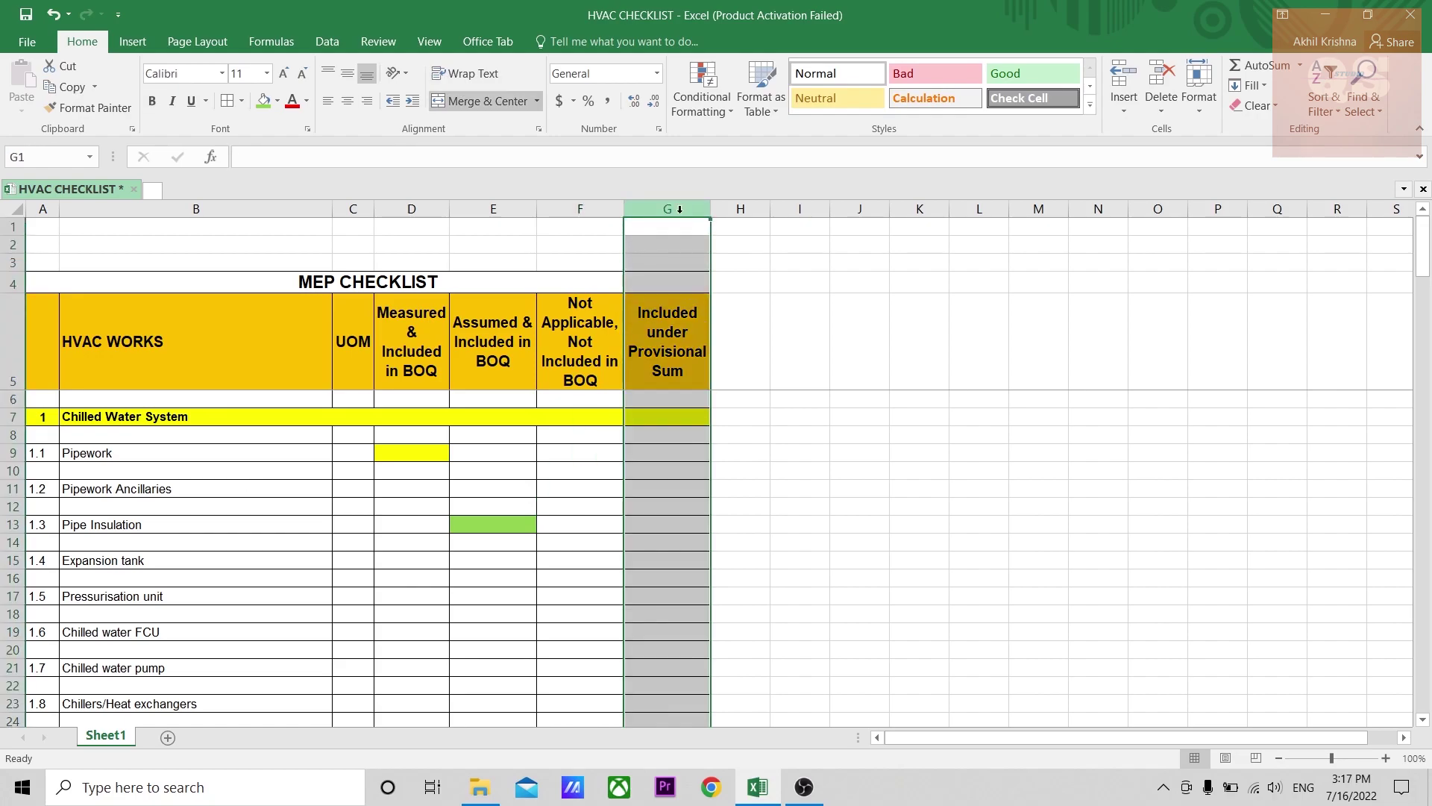
{"action": "left_click", "coordinate": [680, 360]}
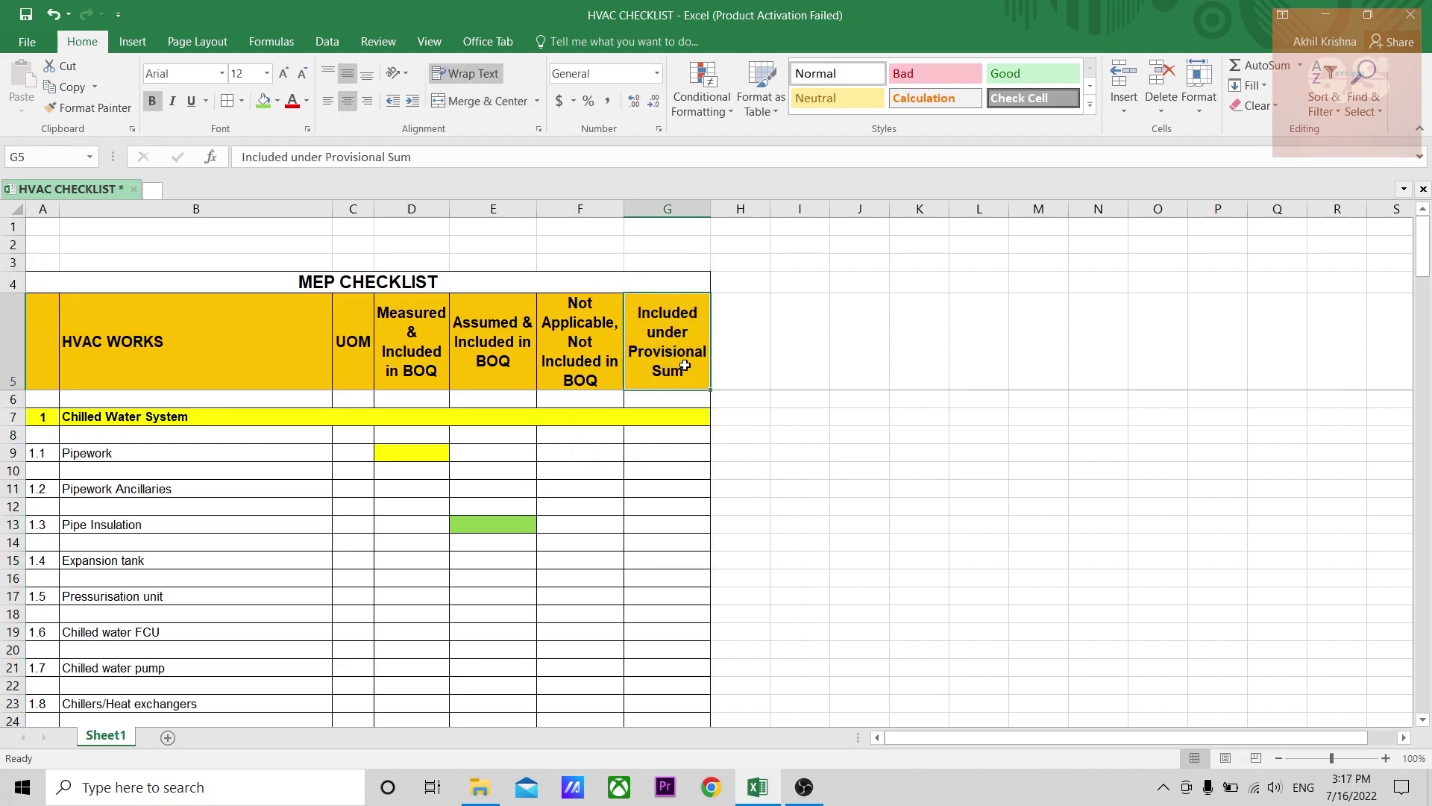
{"action": "left_click", "coordinate": [663, 455]}
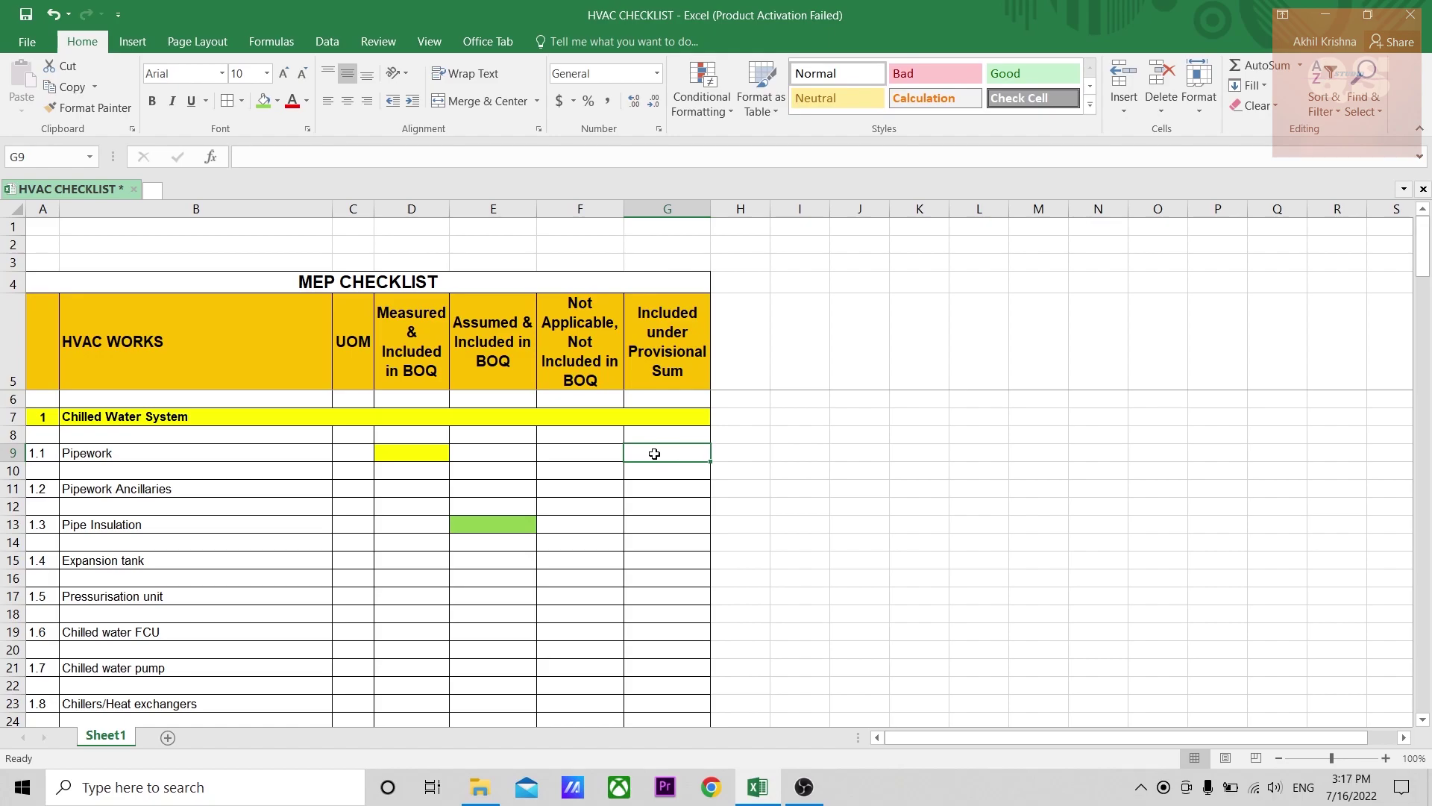
{"action": "left_click", "coordinate": [54, 416]}
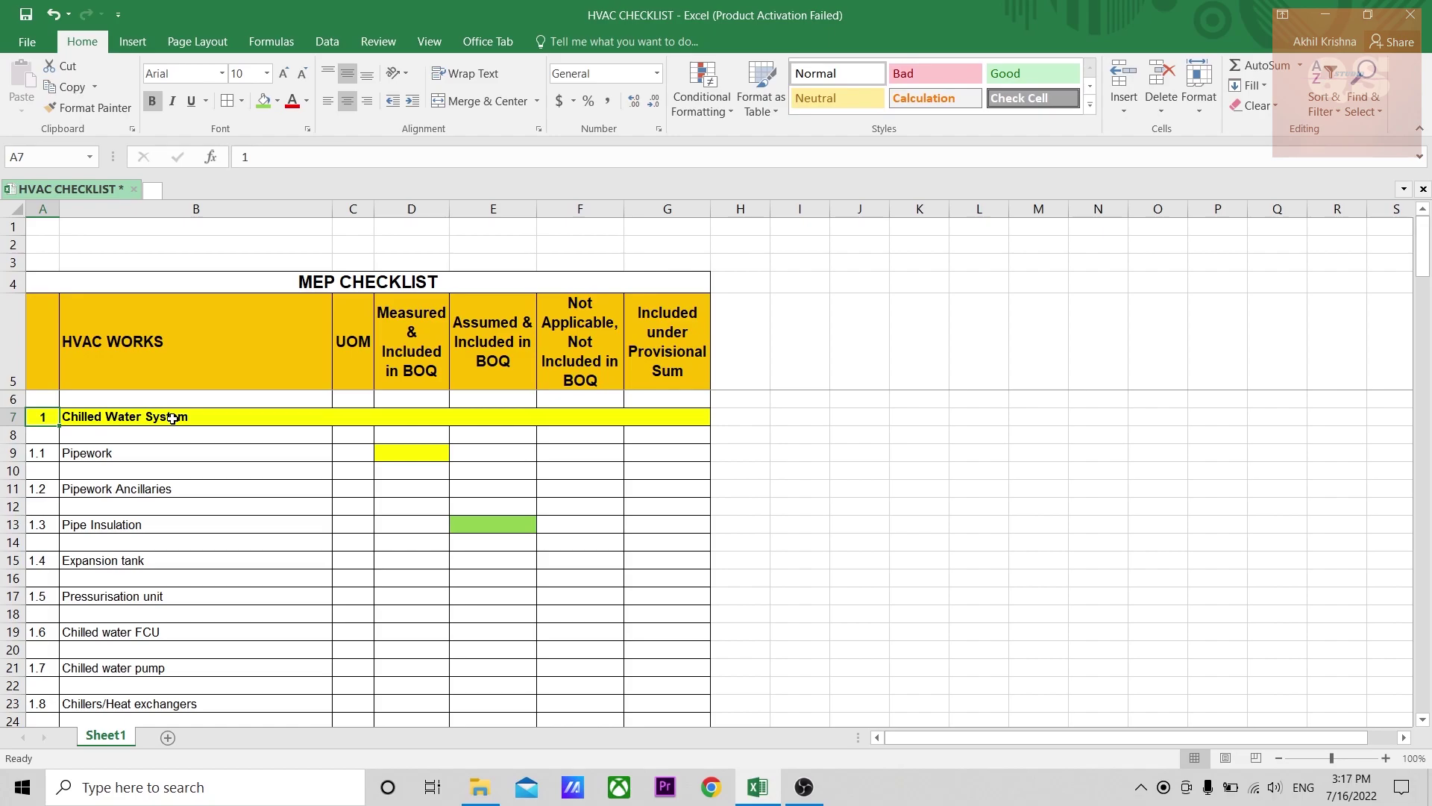
{"action": "left_click", "coordinate": [662, 456]}
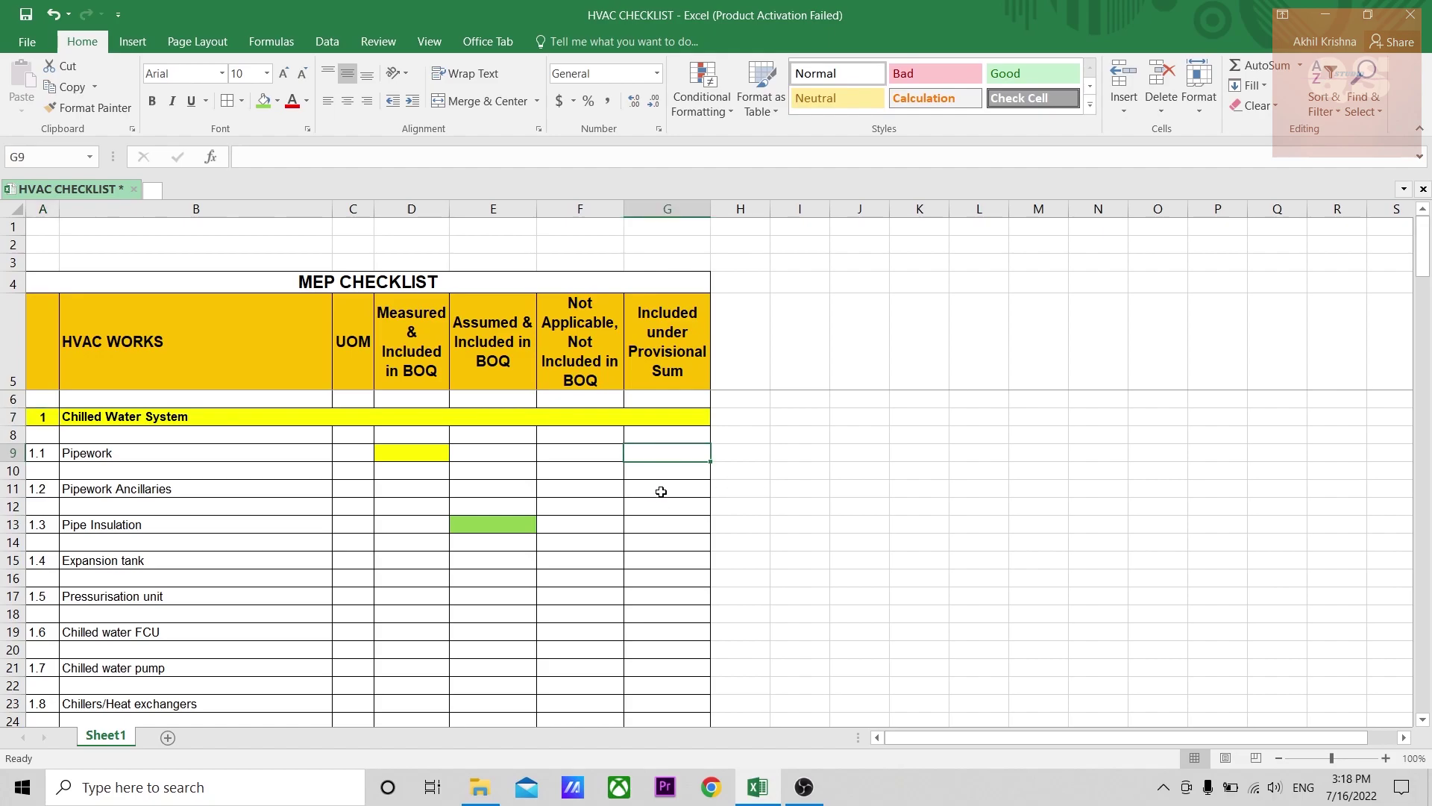
{"action": "left_click_drag", "start_coordinate": [661, 491], "coordinate": [666, 591]}
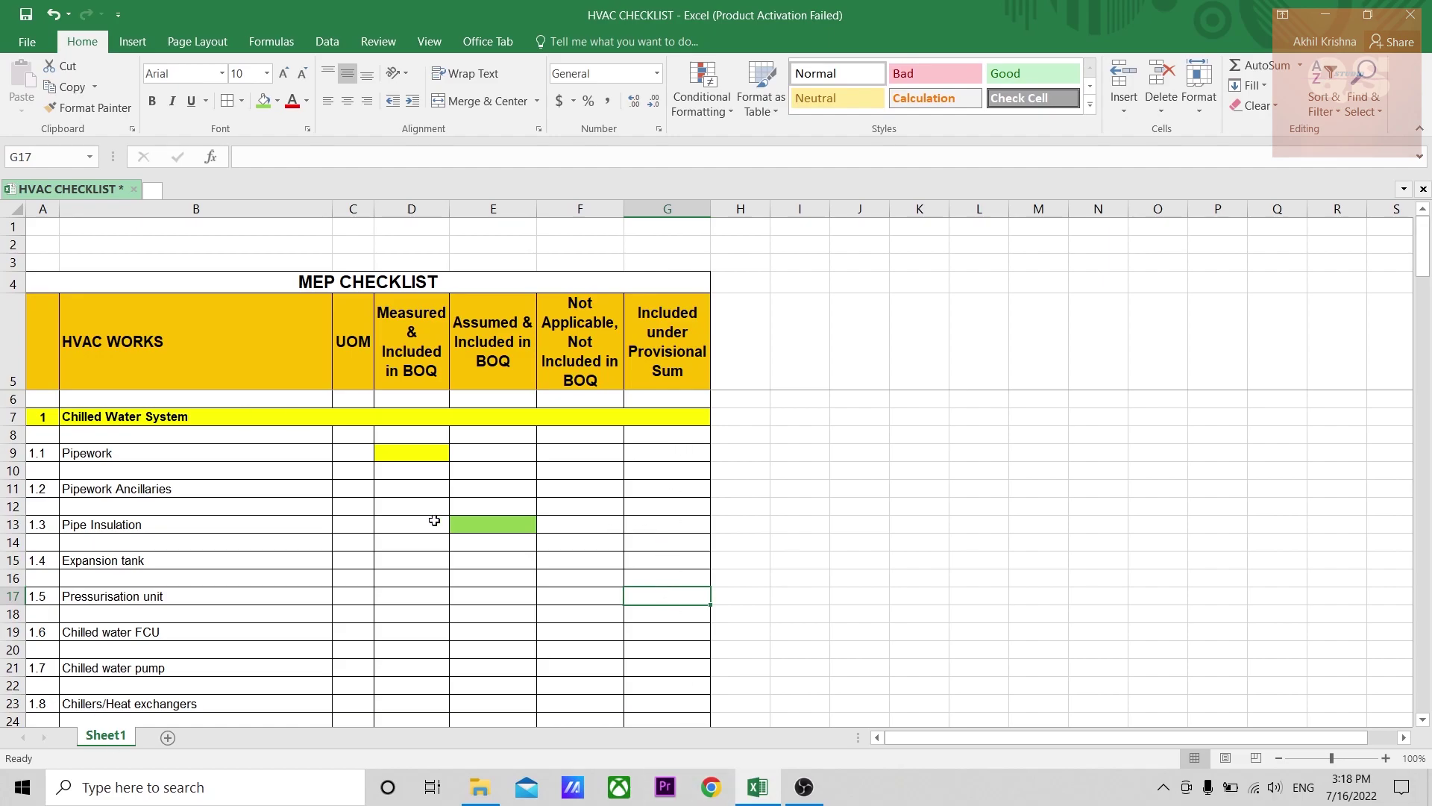
{"action": "scroll", "coordinate": [162, 452], "scroll_direction": "down", "scroll_amount": 3}
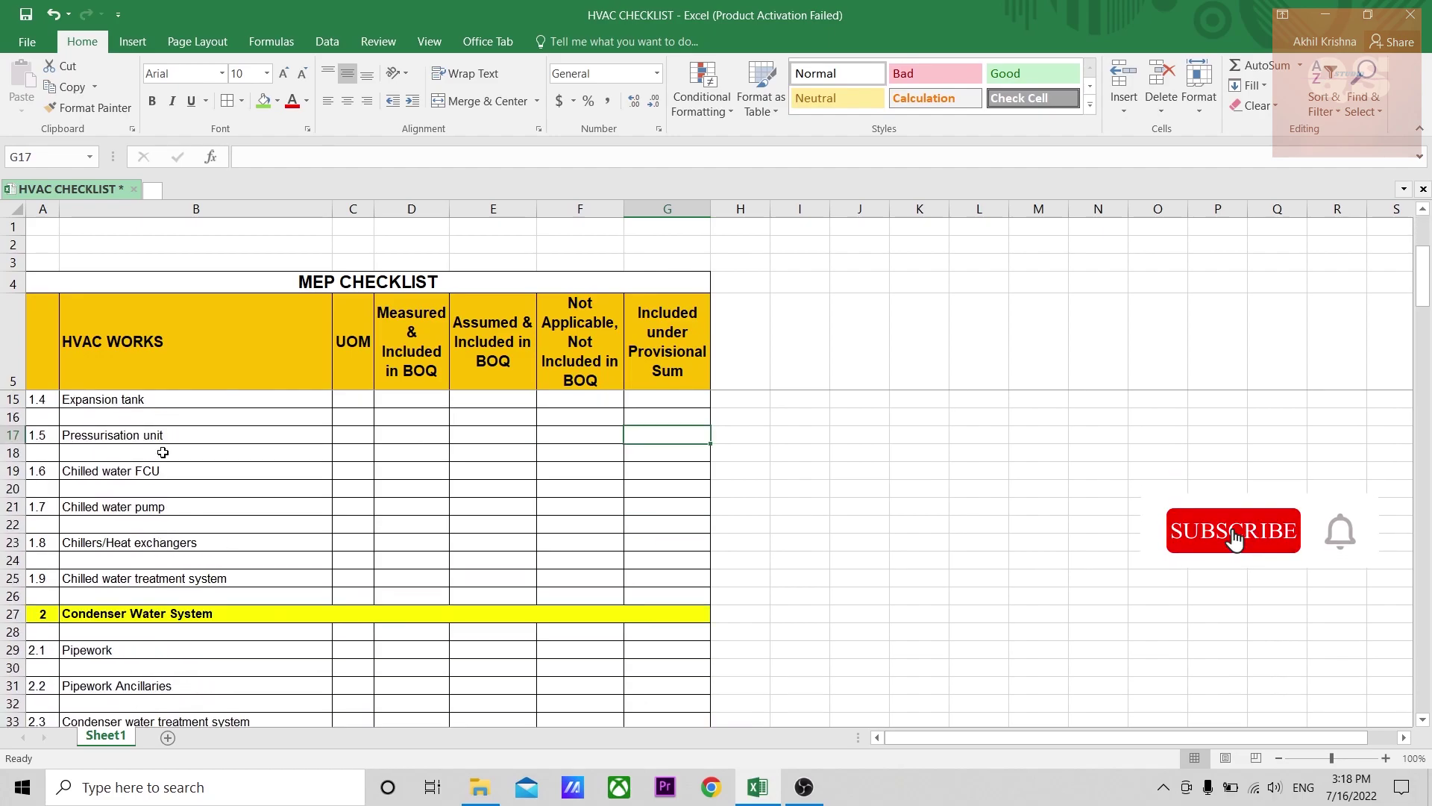
{"action": "scroll", "coordinate": [163, 452], "scroll_direction": "down", "scroll_amount": 2}
{"action": "scroll", "coordinate": [163, 452], "scroll_direction": "down", "scroll_amount": 6}
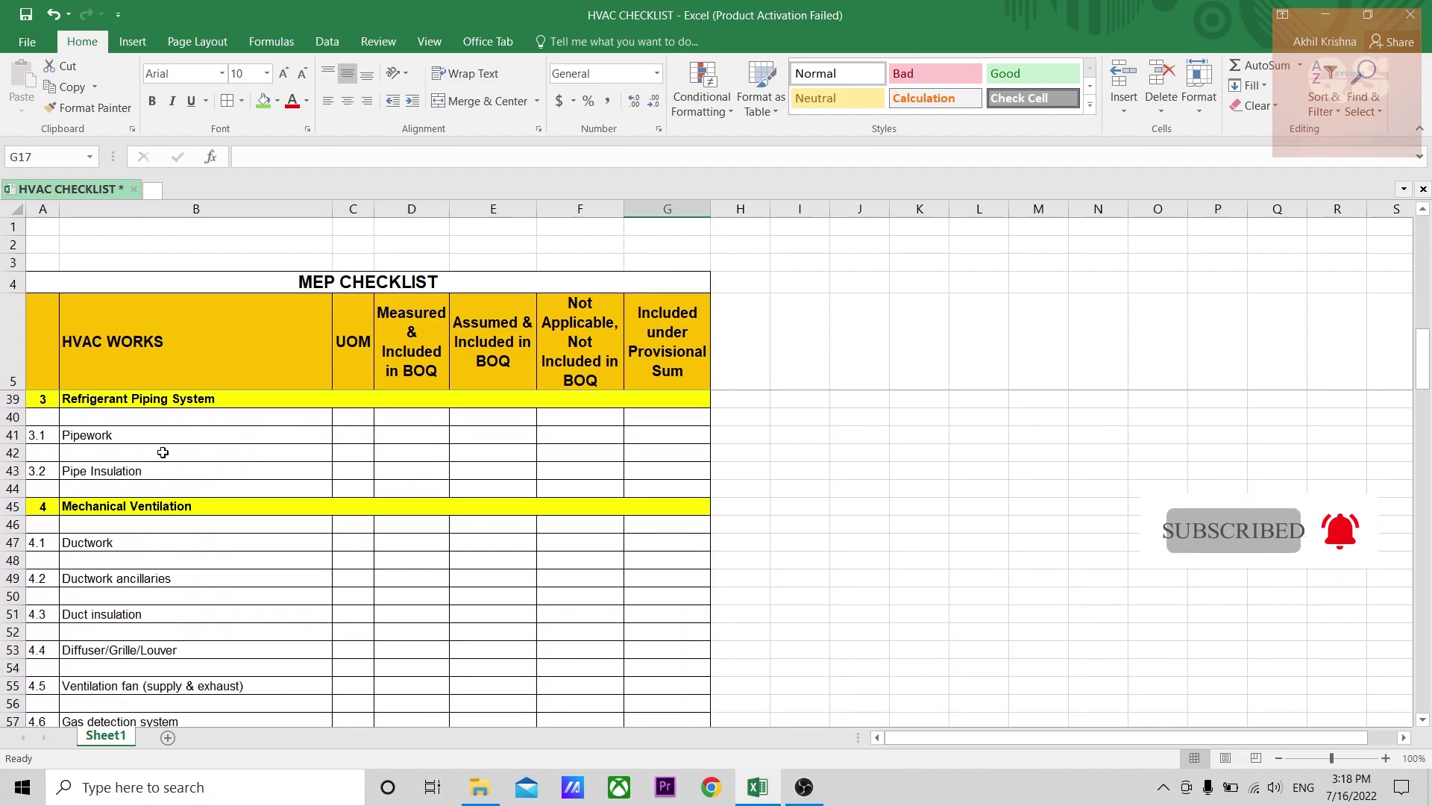
{"action": "scroll", "coordinate": [163, 452], "scroll_direction": "down", "scroll_amount": 20}
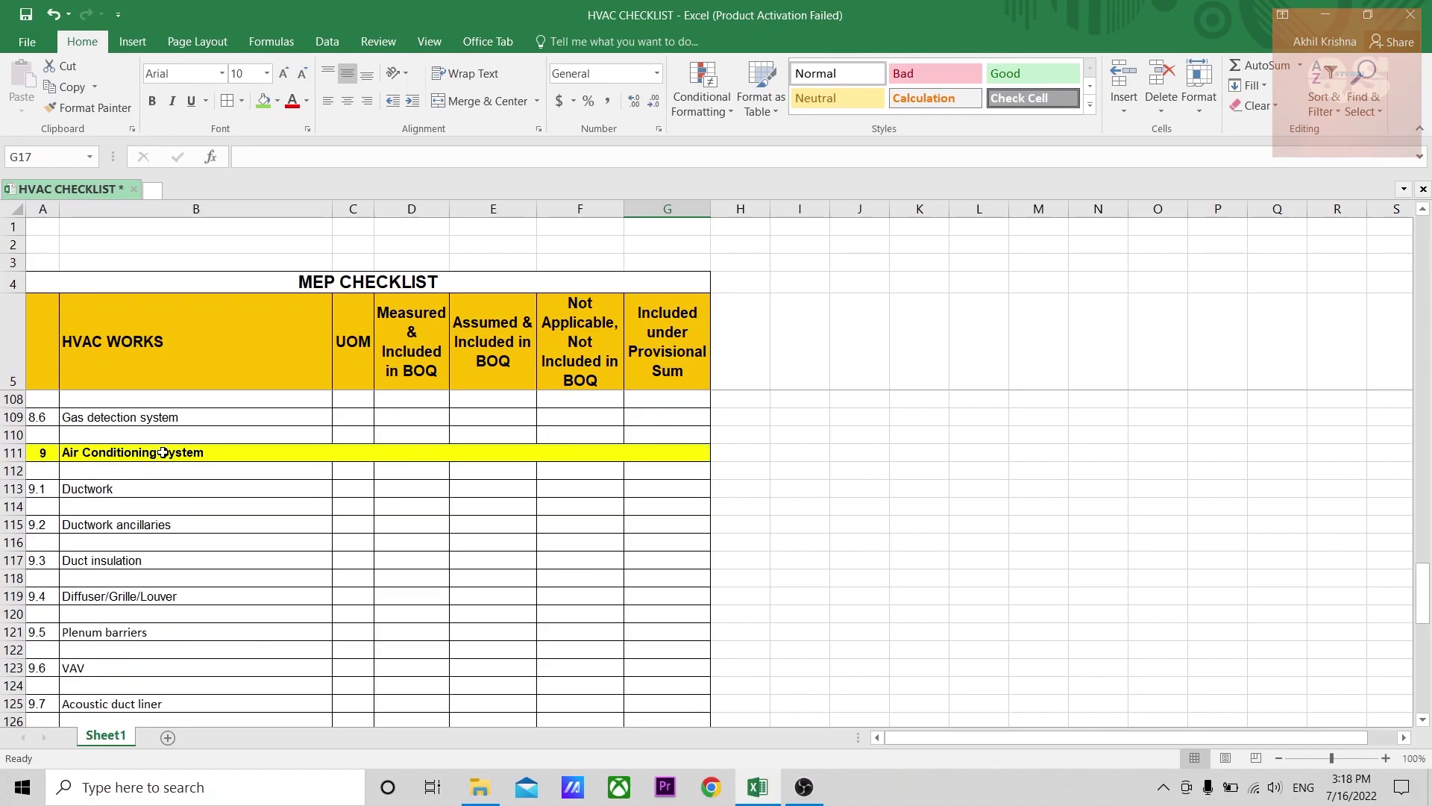
{"action": "scroll", "coordinate": [162, 452], "scroll_direction": "down", "scroll_amount": 4}
{"action": "scroll", "coordinate": [163, 452], "scroll_direction": "up", "scroll_amount": 4}
{"action": "scroll", "coordinate": [163, 452], "scroll_direction": "up", "scroll_amount": 20}
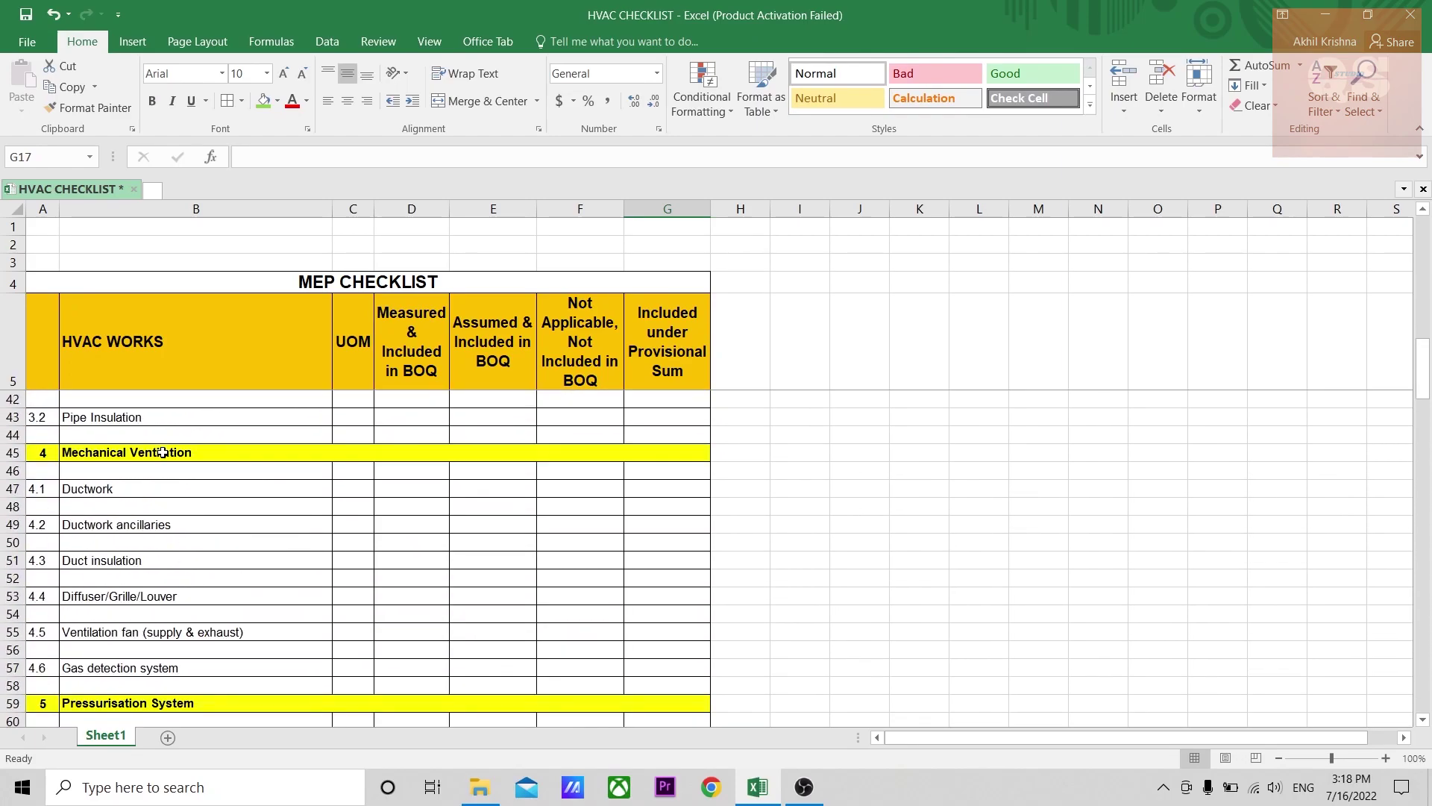
{"action": "scroll", "coordinate": [162, 453], "scroll_direction": "up", "scroll_amount": 12}
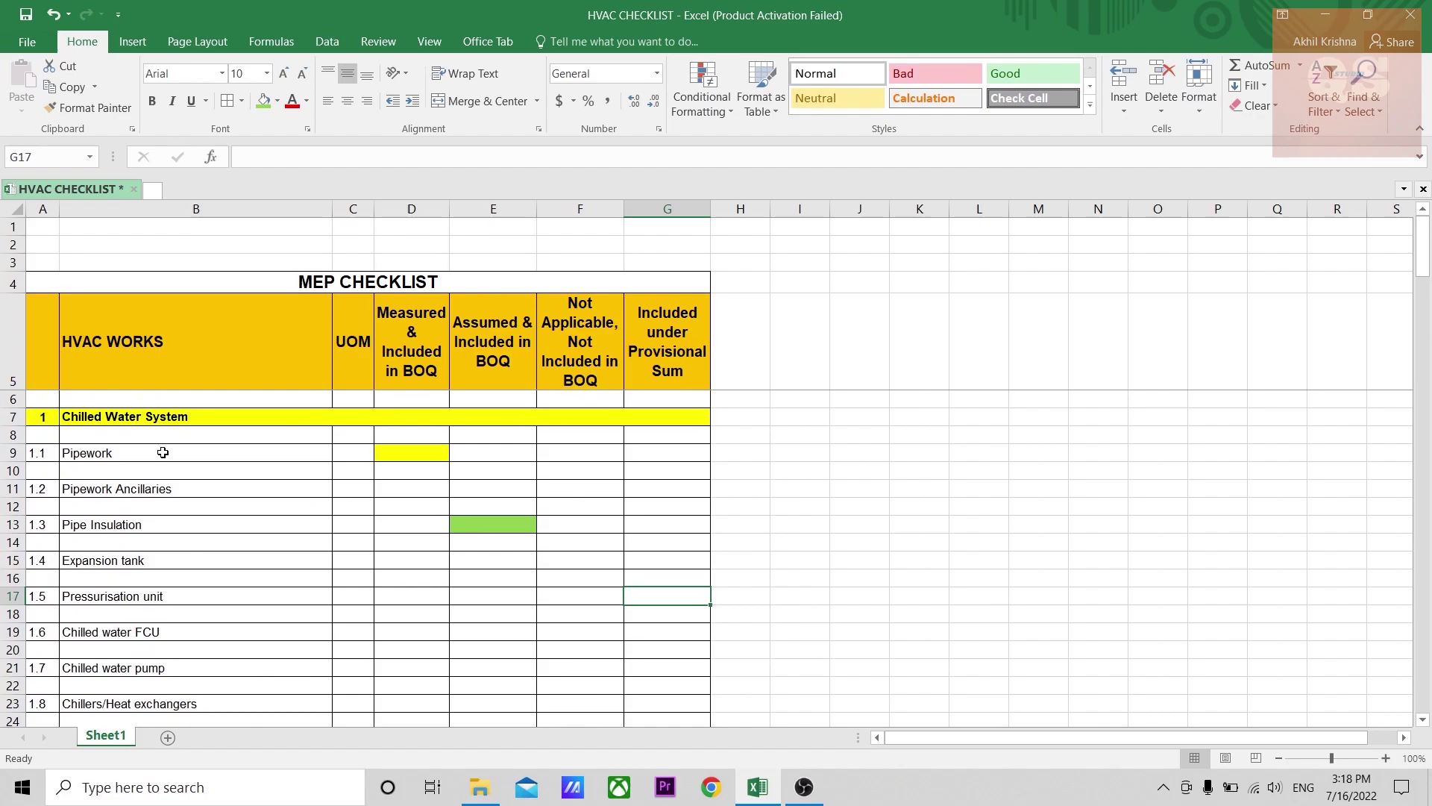